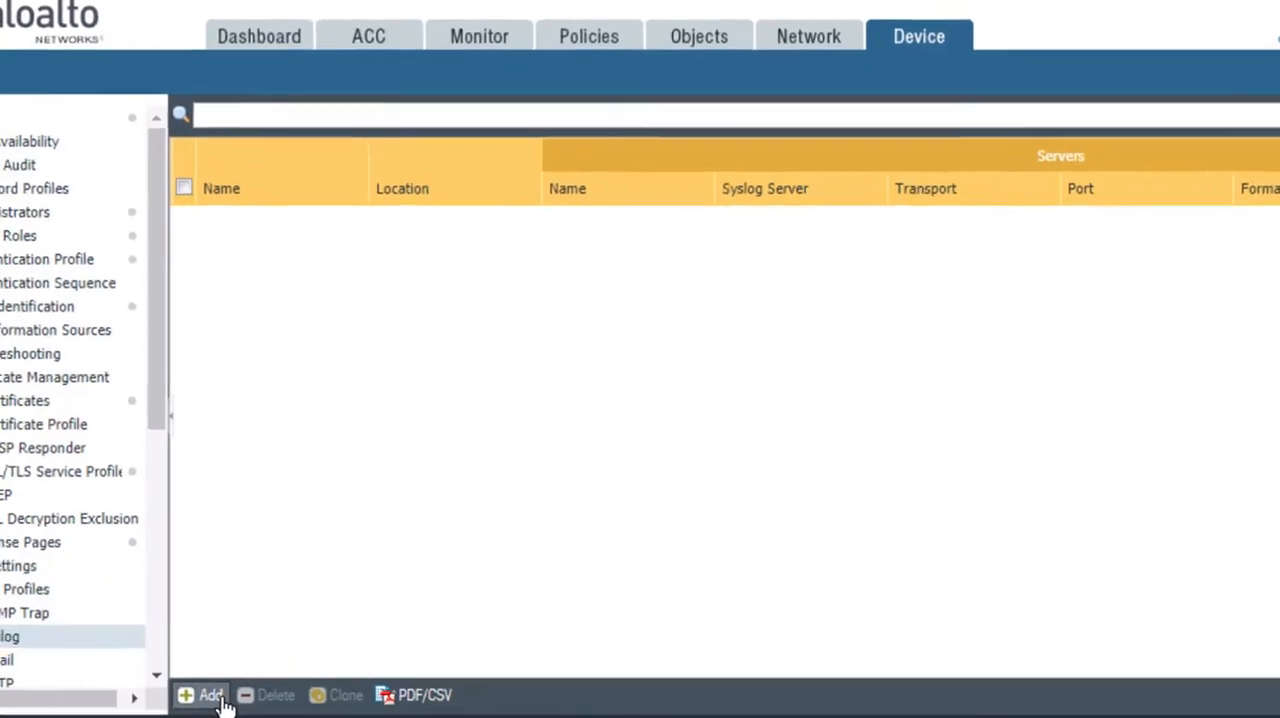
# Step: Create a new syslog server profile named syslog-profile
pyautogui.click(212, 697)
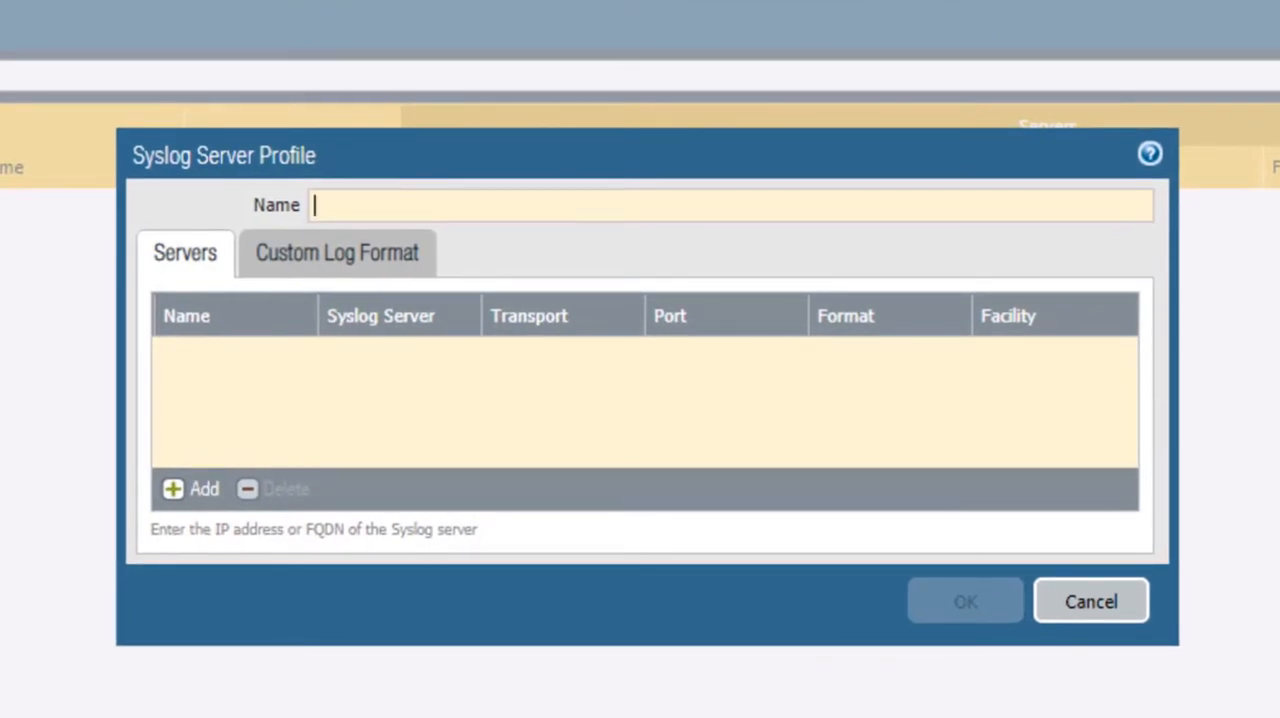
pyautogui.write('syslog-profile')
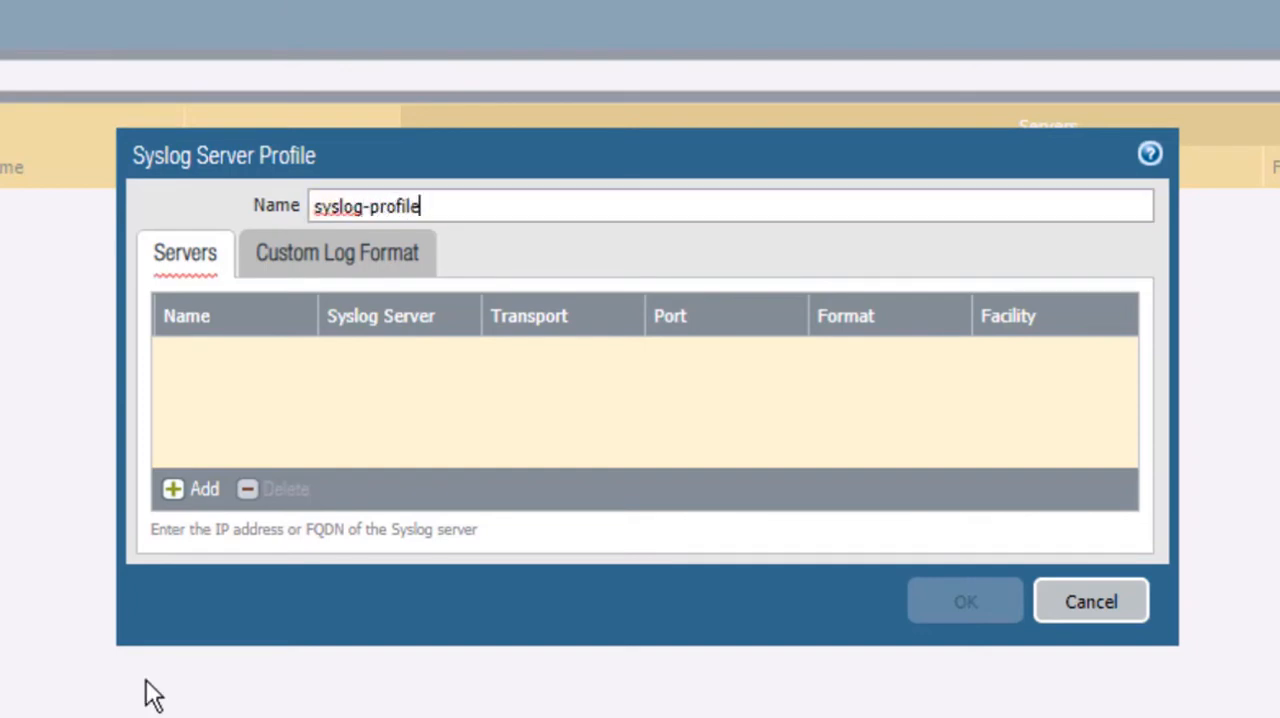
pyautogui.click(190, 541)
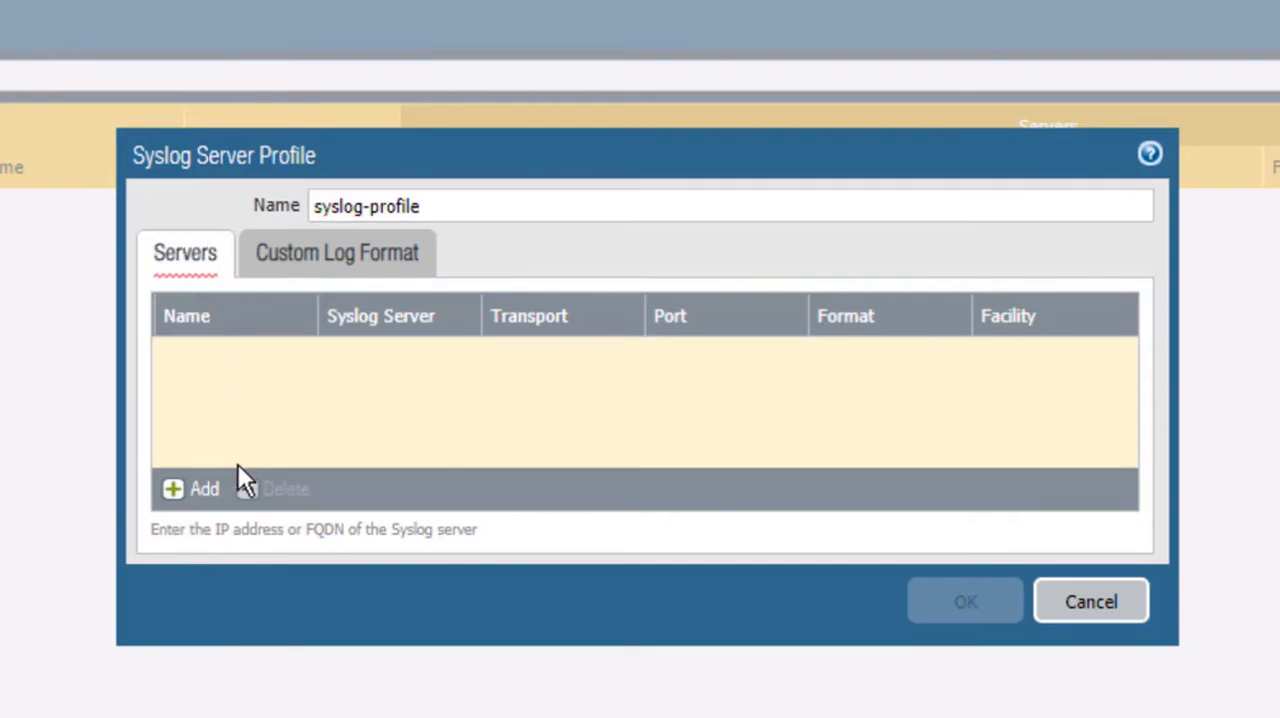
# Step: Add a server entry named syslog01 to the syslog server profile
pyautogui.click(205, 505)
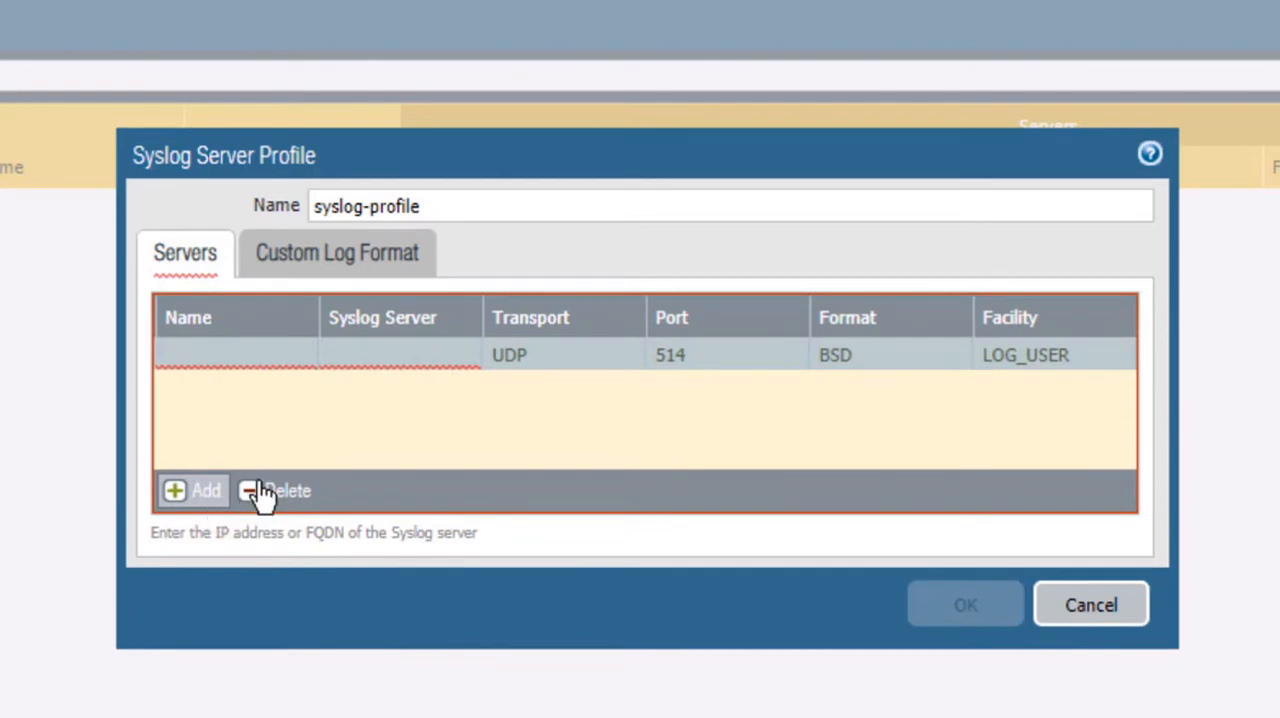
pyautogui.click(230, 362)
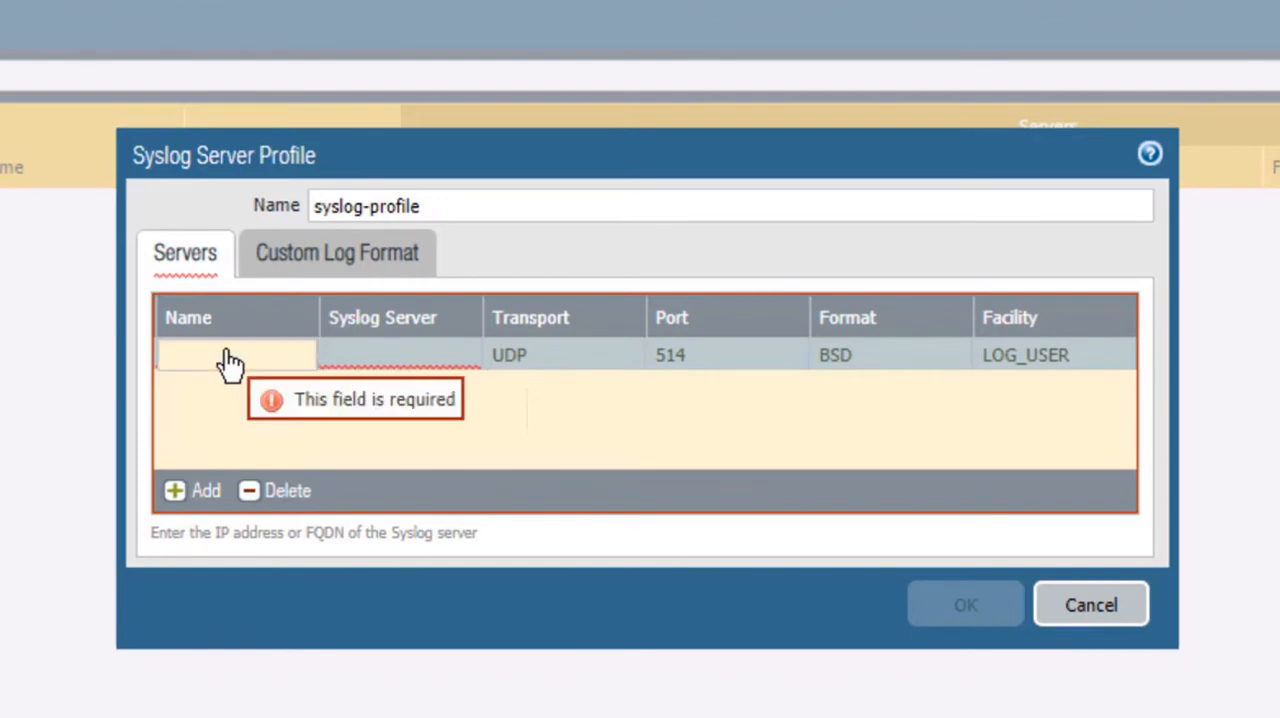
pyautogui.write('syslog01')
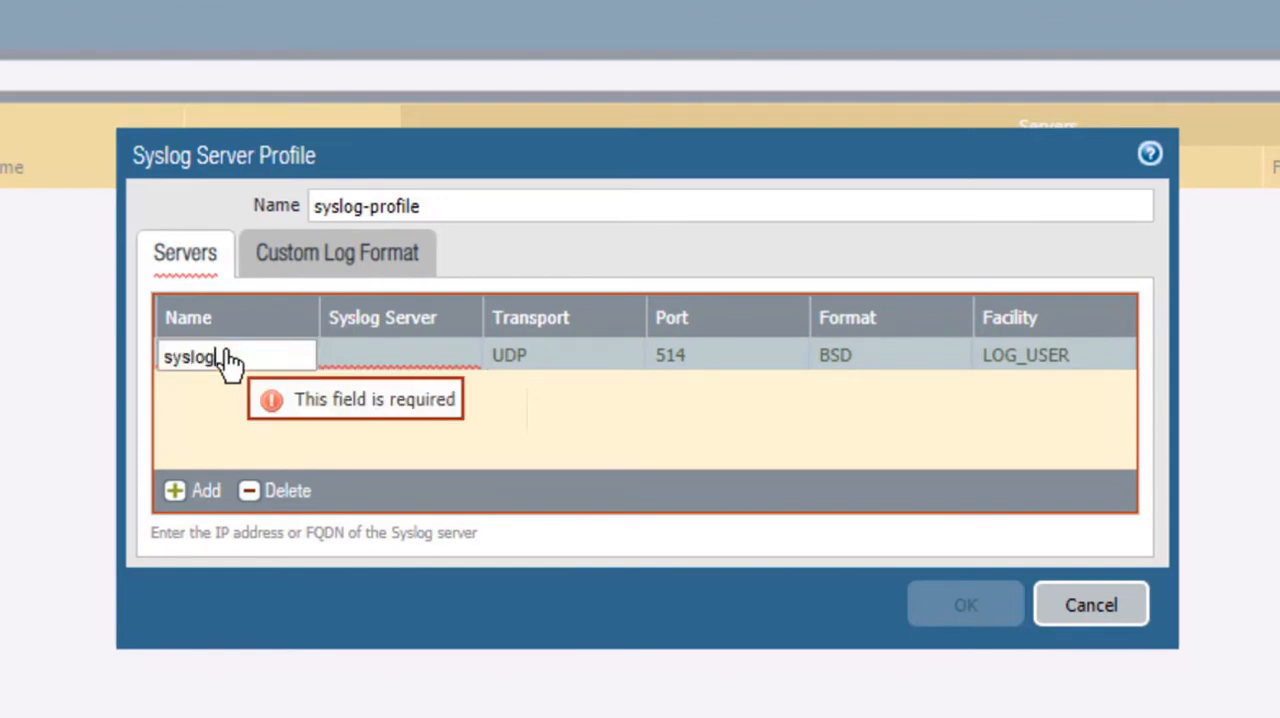
pyautogui.click(257, 603)
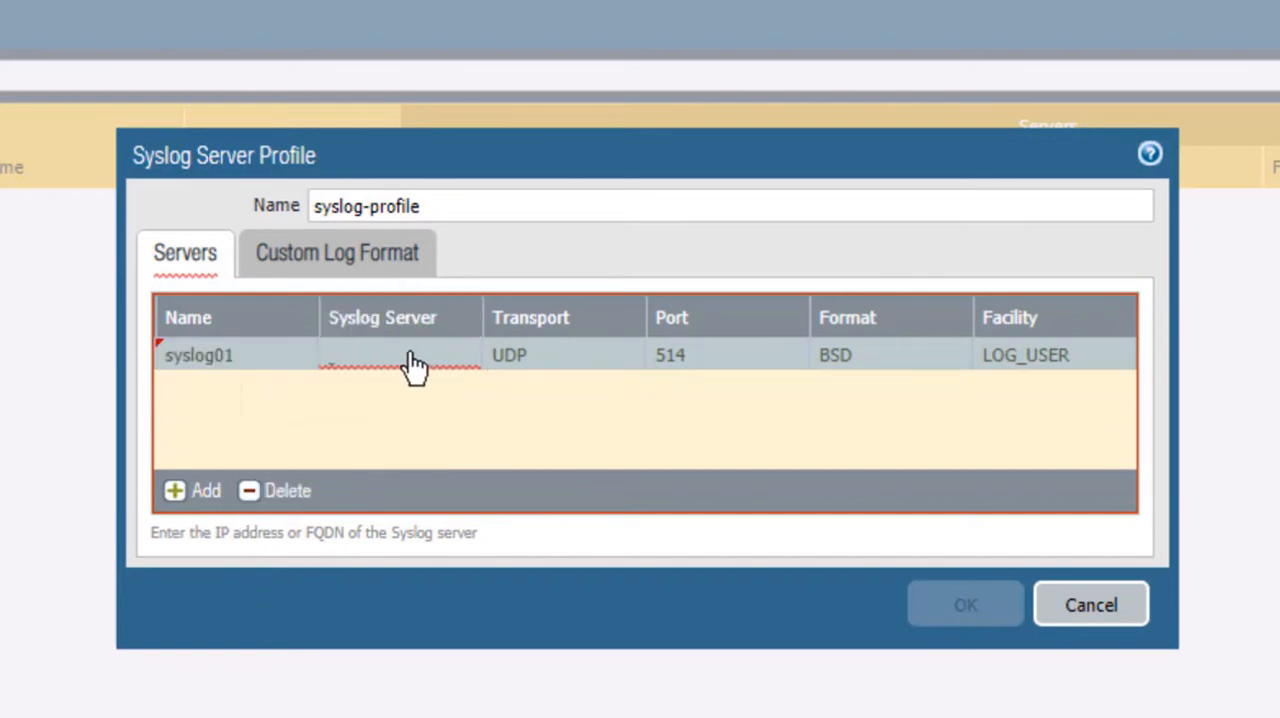
# Step: Set the syslog server address of the syslog01 entry to 192.168.50.10
pyautogui.moveTo(414, 363)
pyautogui.click(378, 366)
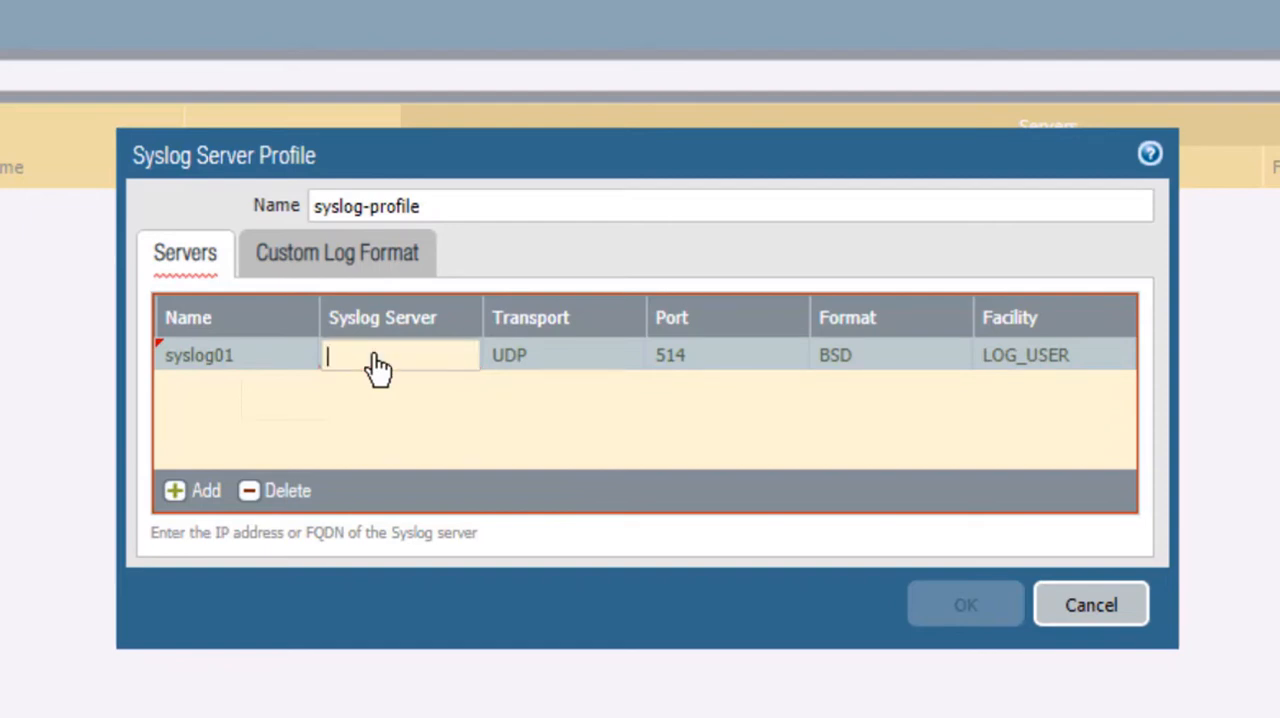
pyautogui.write('19')
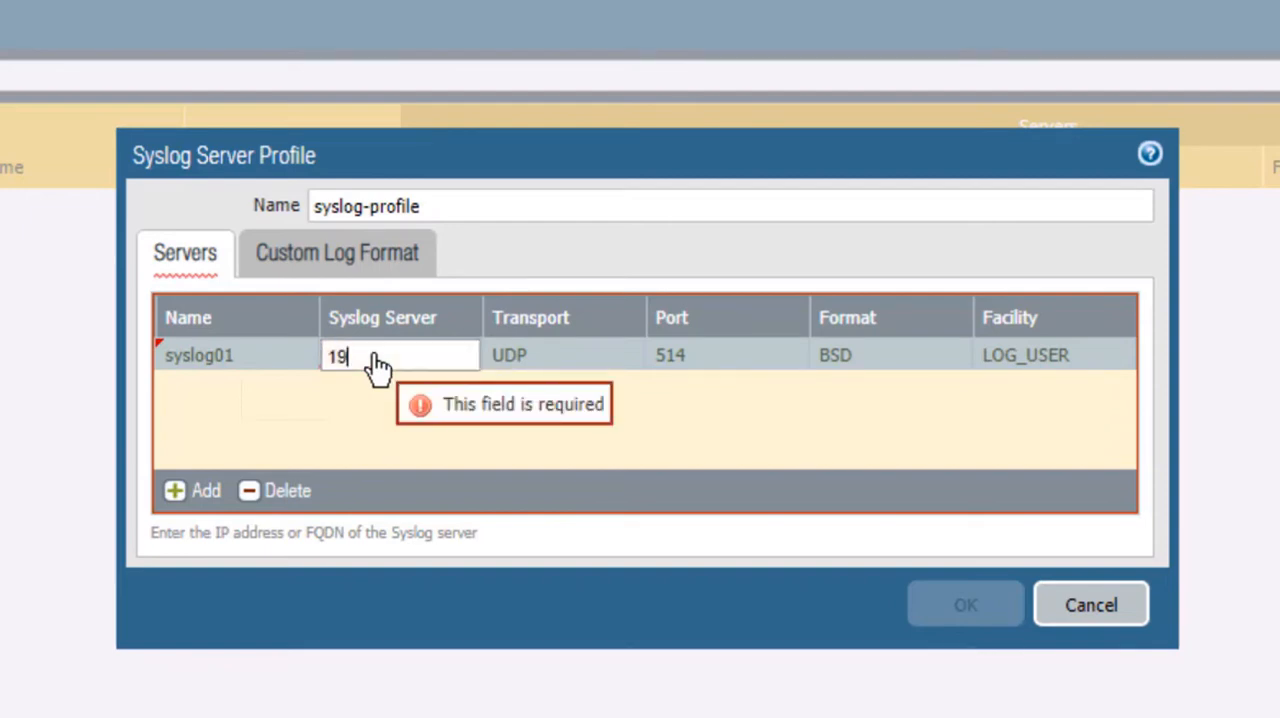
pyautogui.write('2.168.')
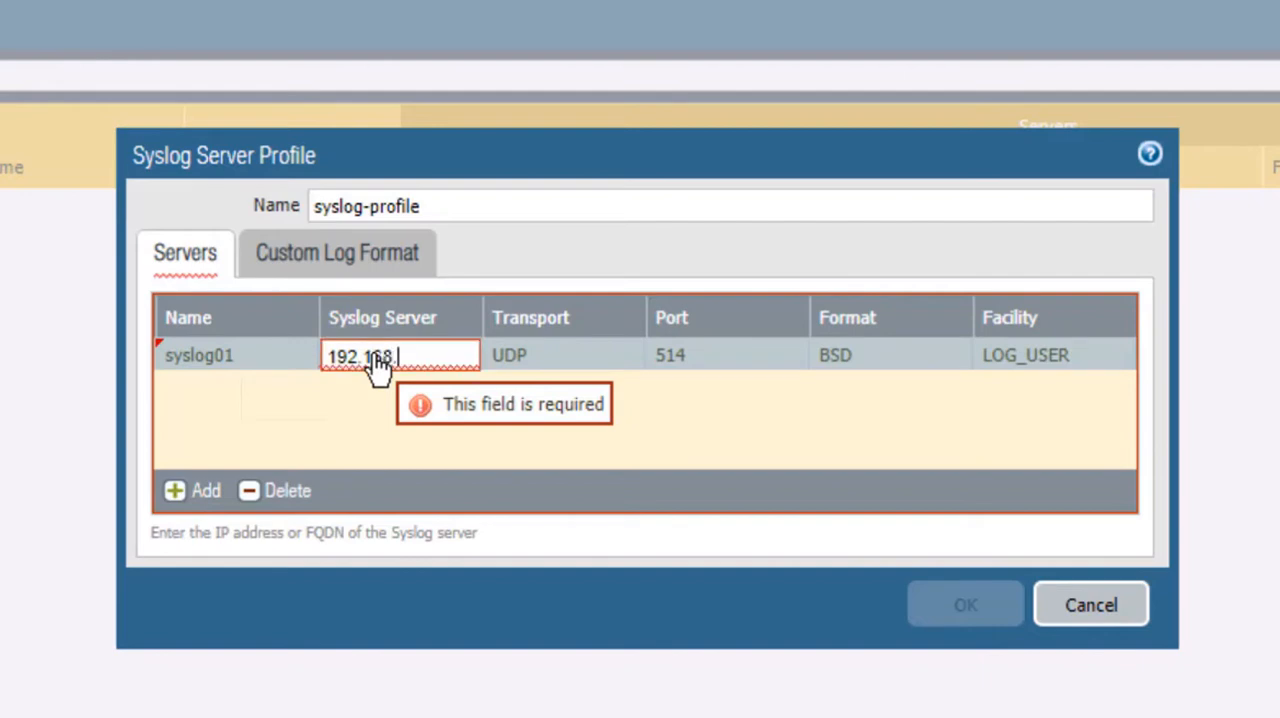
pyautogui.write('50.10')
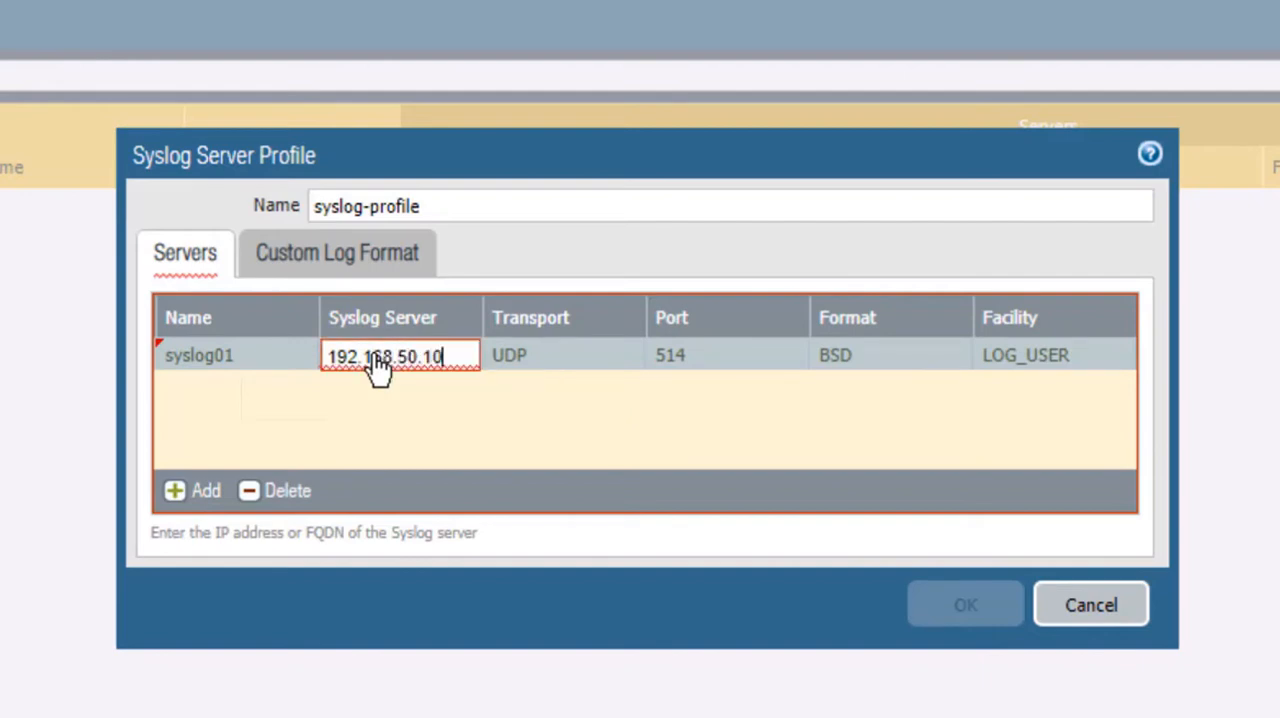
pyautogui.click(452, 603)
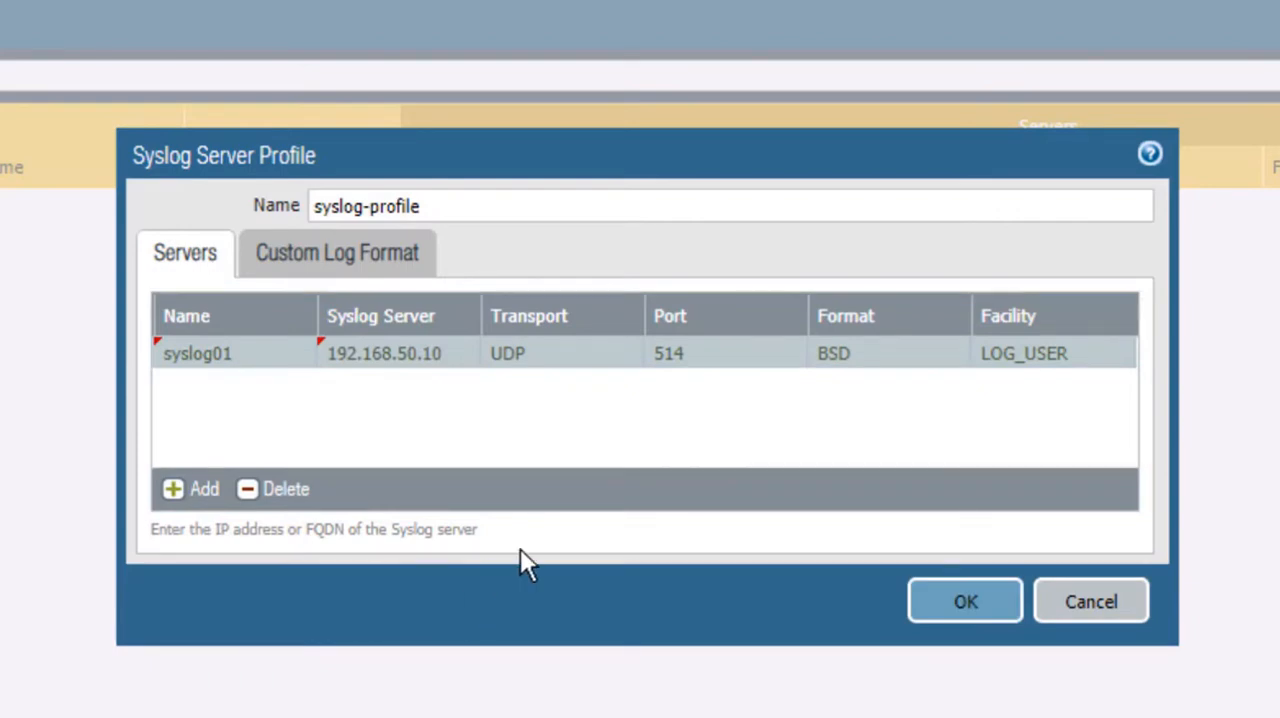
# Step: Review the format, transport and facility options of the syslog01 entry, leaving its defaults in place
pyautogui.click(929, 360)
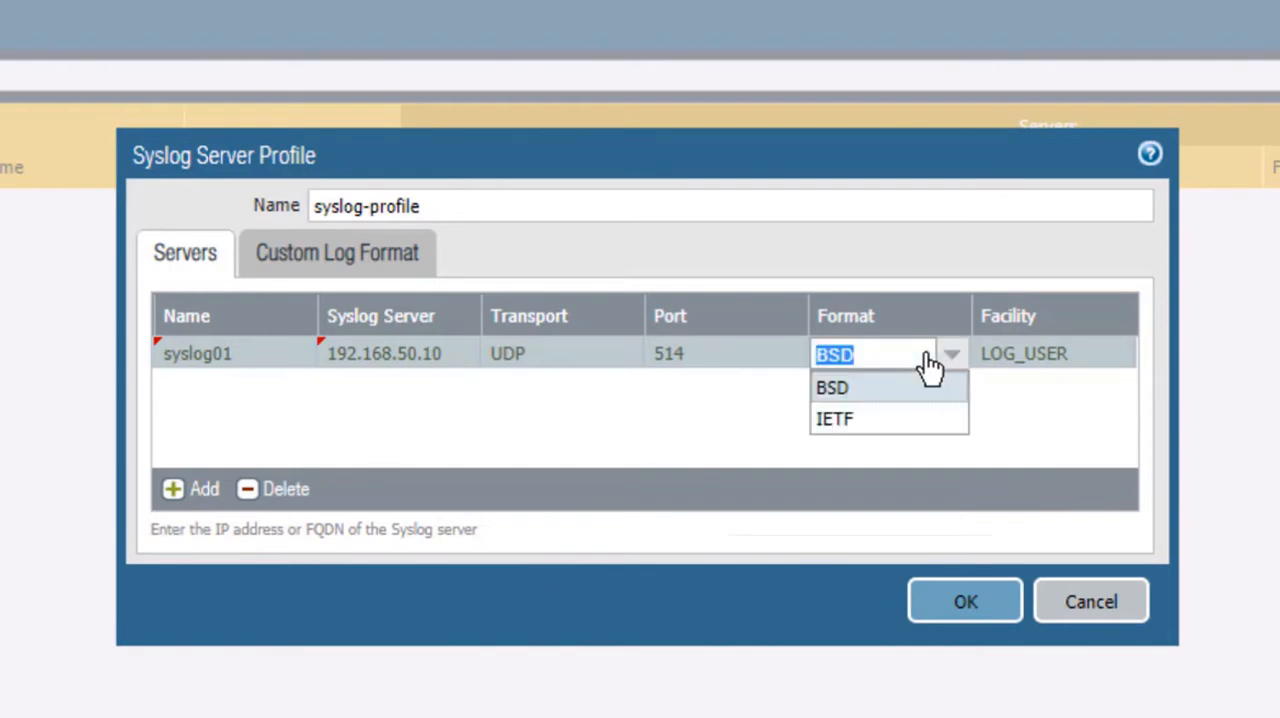
pyautogui.click(849, 390)
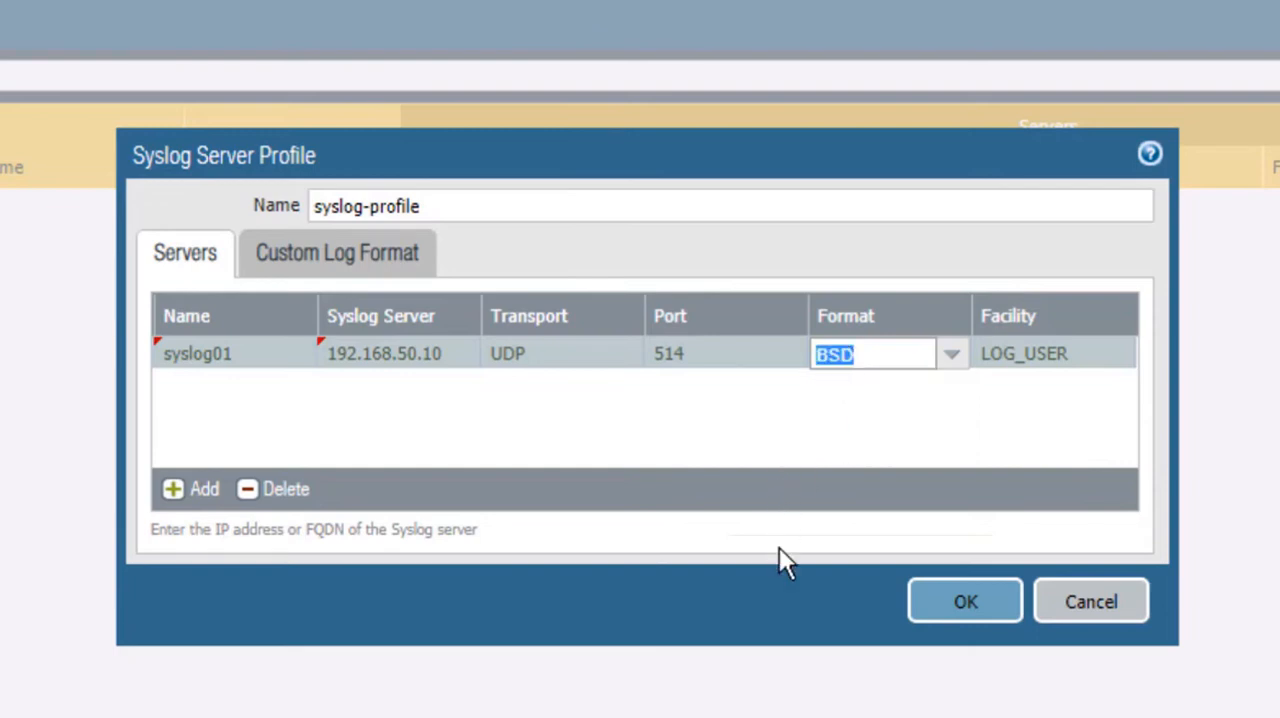
pyautogui.click(777, 614)
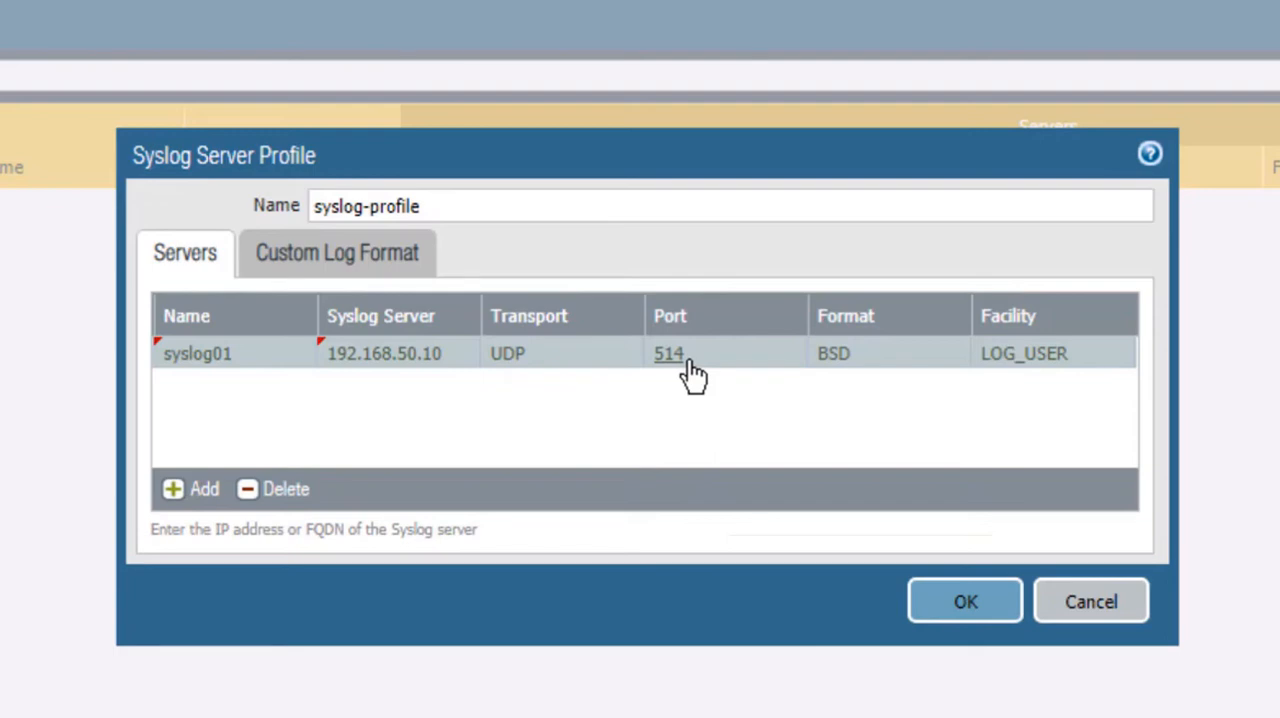
pyautogui.click(533, 358)
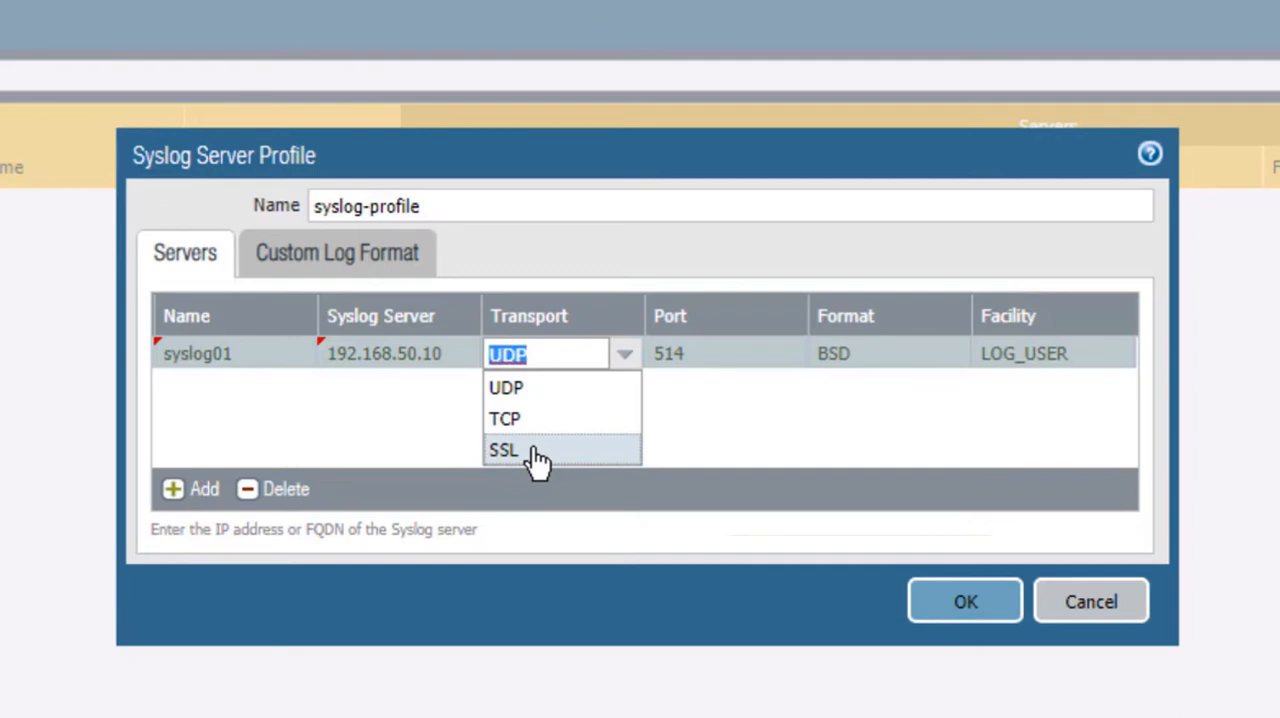
pyautogui.click(736, 445)
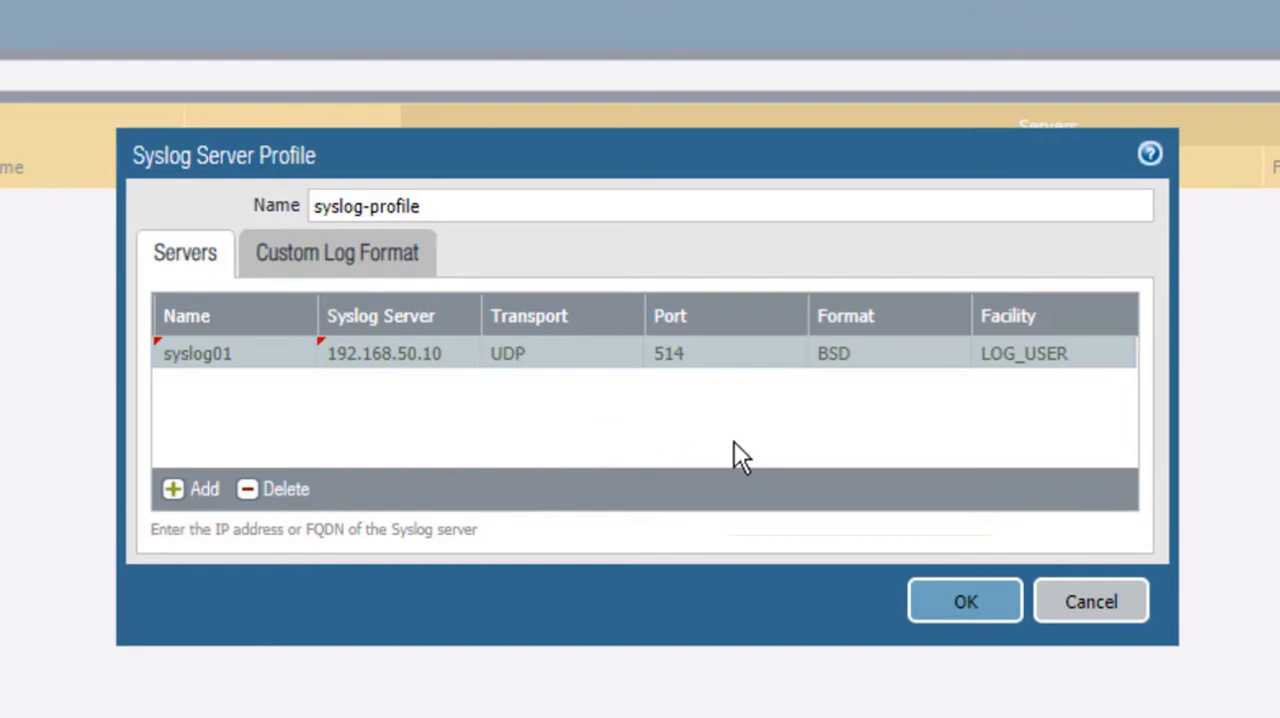
pyautogui.click(1036, 360)
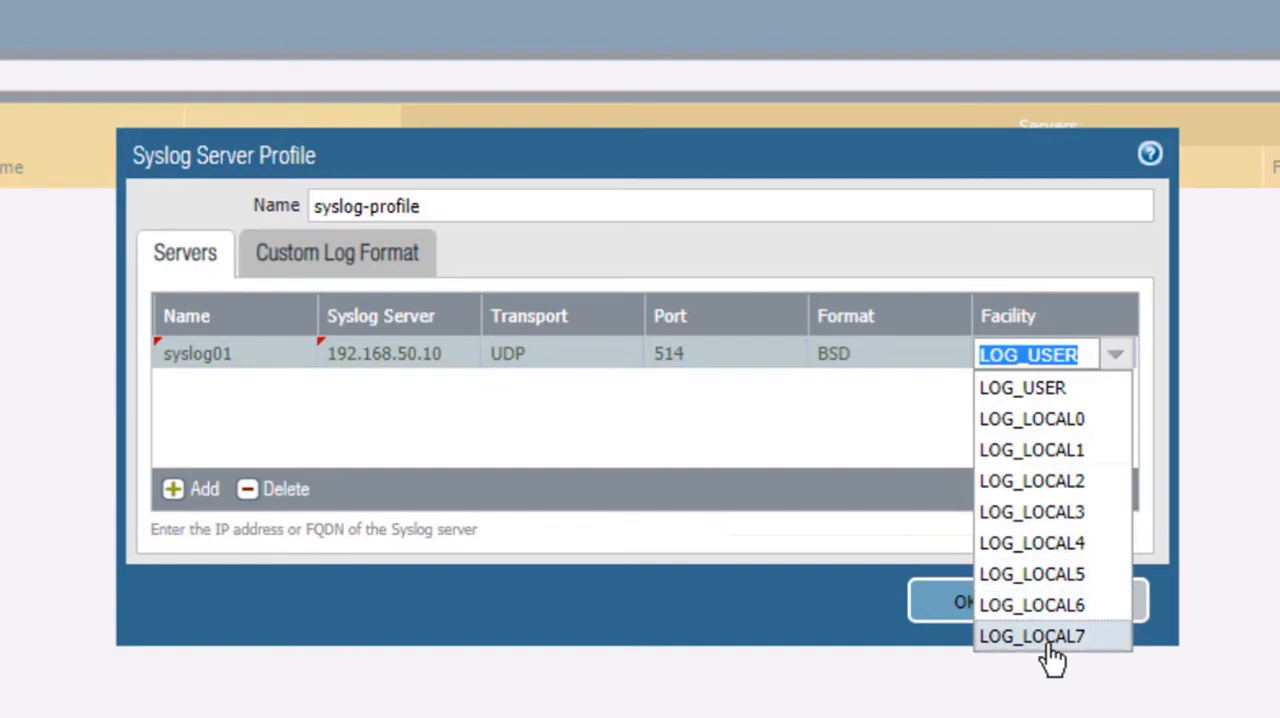
pyautogui.click(815, 452)
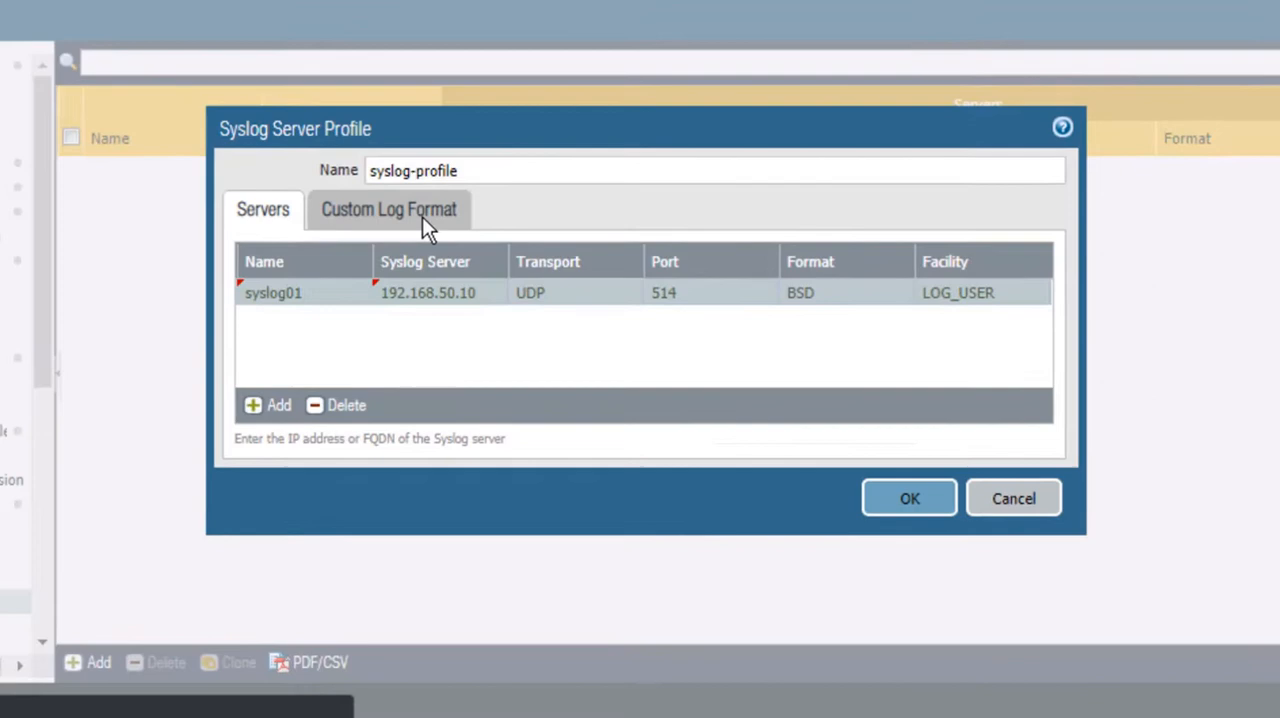
# Step: Start a custom log format for the Traffic log type with the time_received field
pyautogui.click(382, 266)
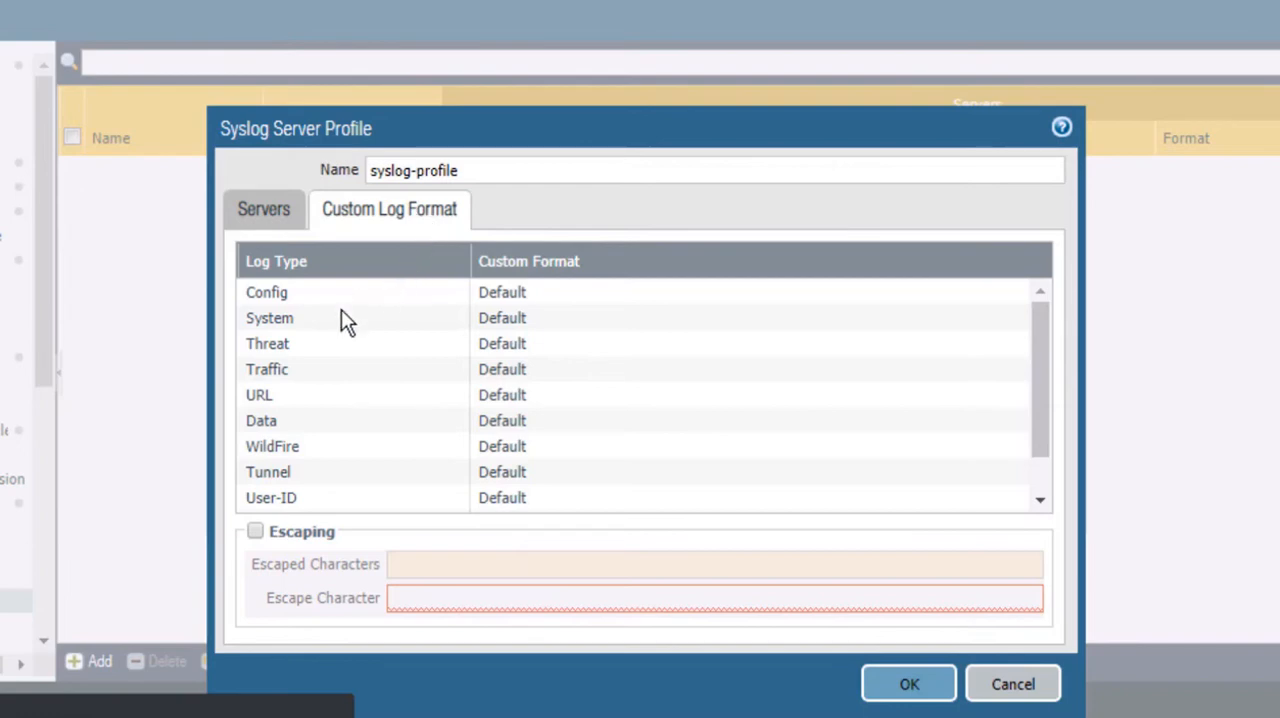
pyautogui.click(280, 372)
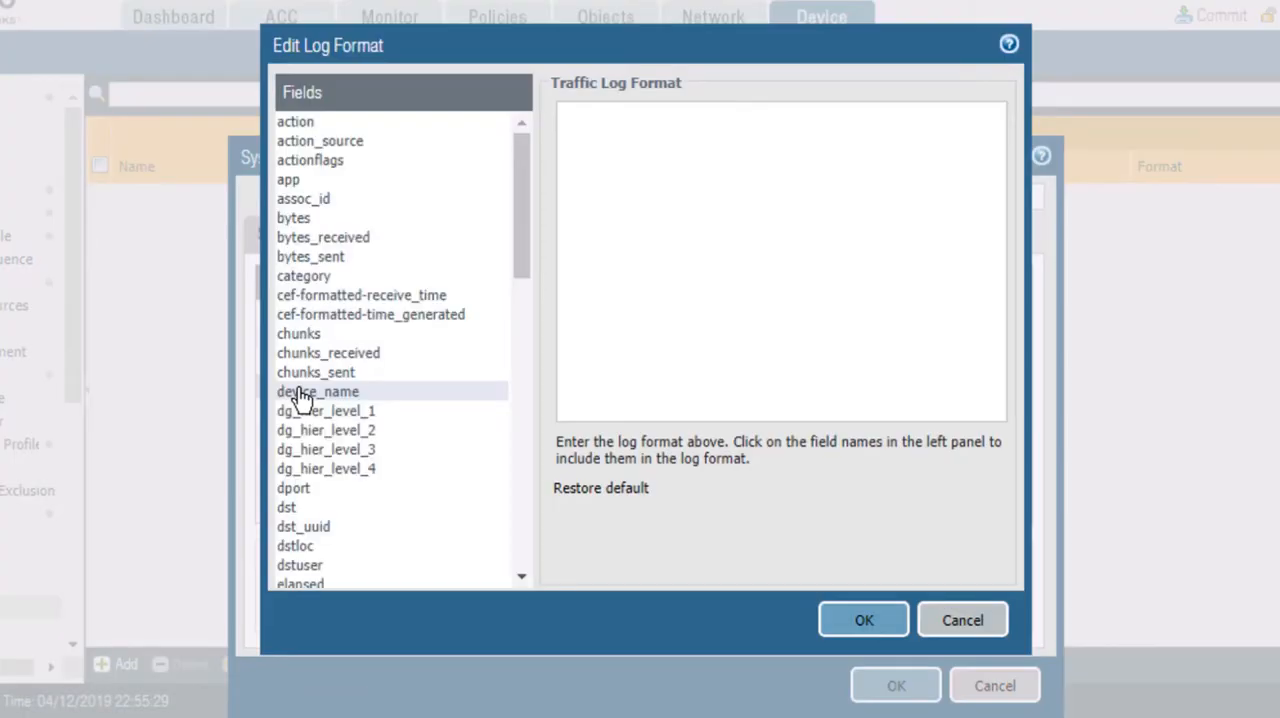
pyautogui.click(524, 562)
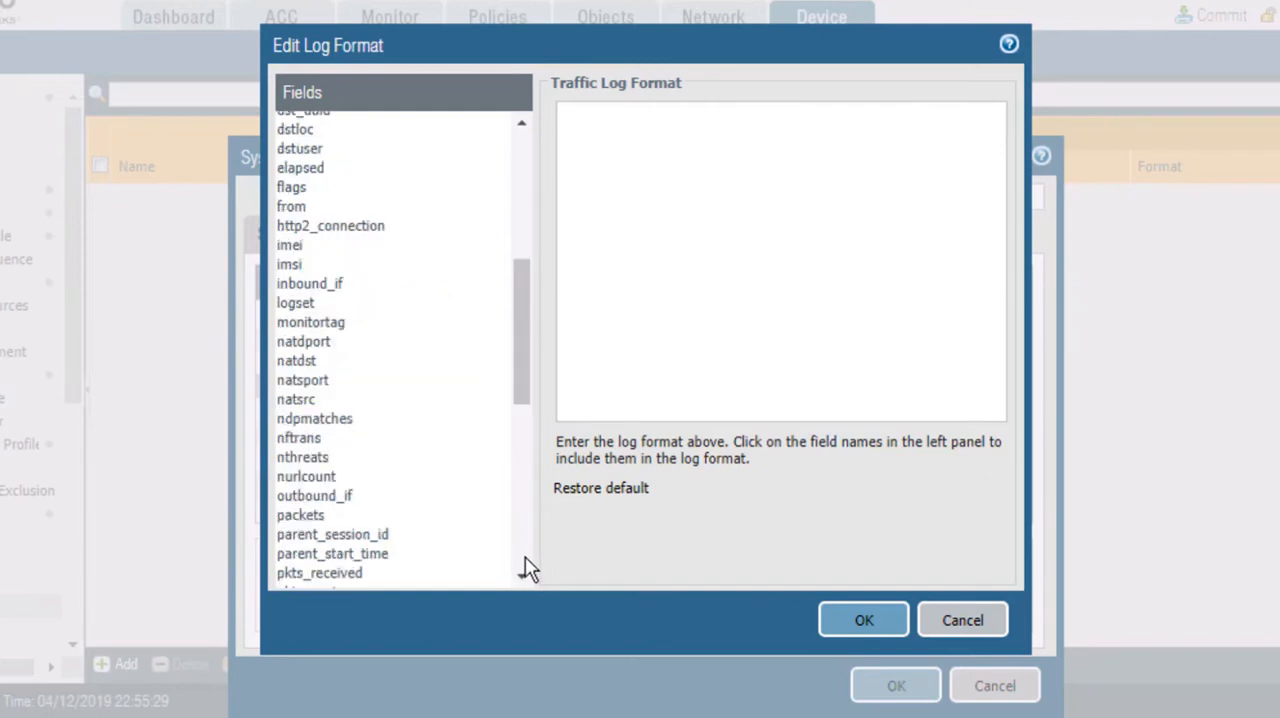
pyautogui.click(528, 568)
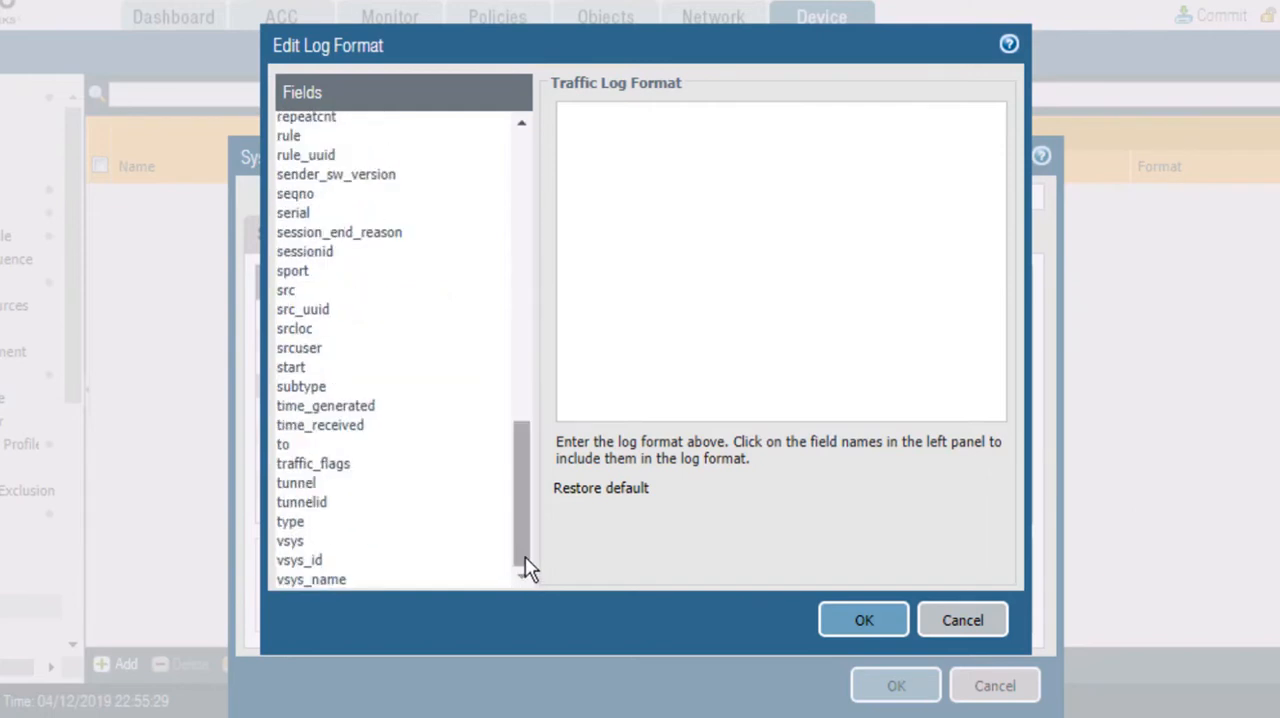
pyautogui.click(330, 426)
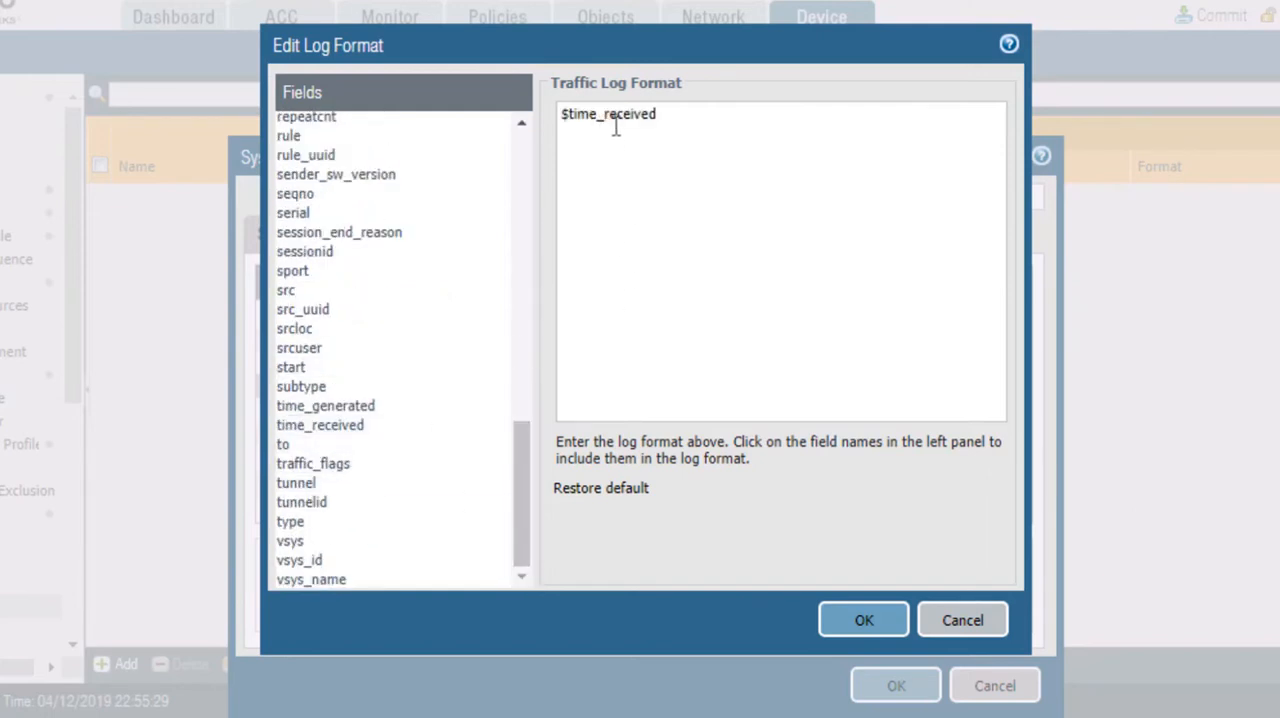
# Step: Append the dst, dport, dstuser and app fields to the Traffic log format and save the syslog server profile
pyautogui.click(523, 166)
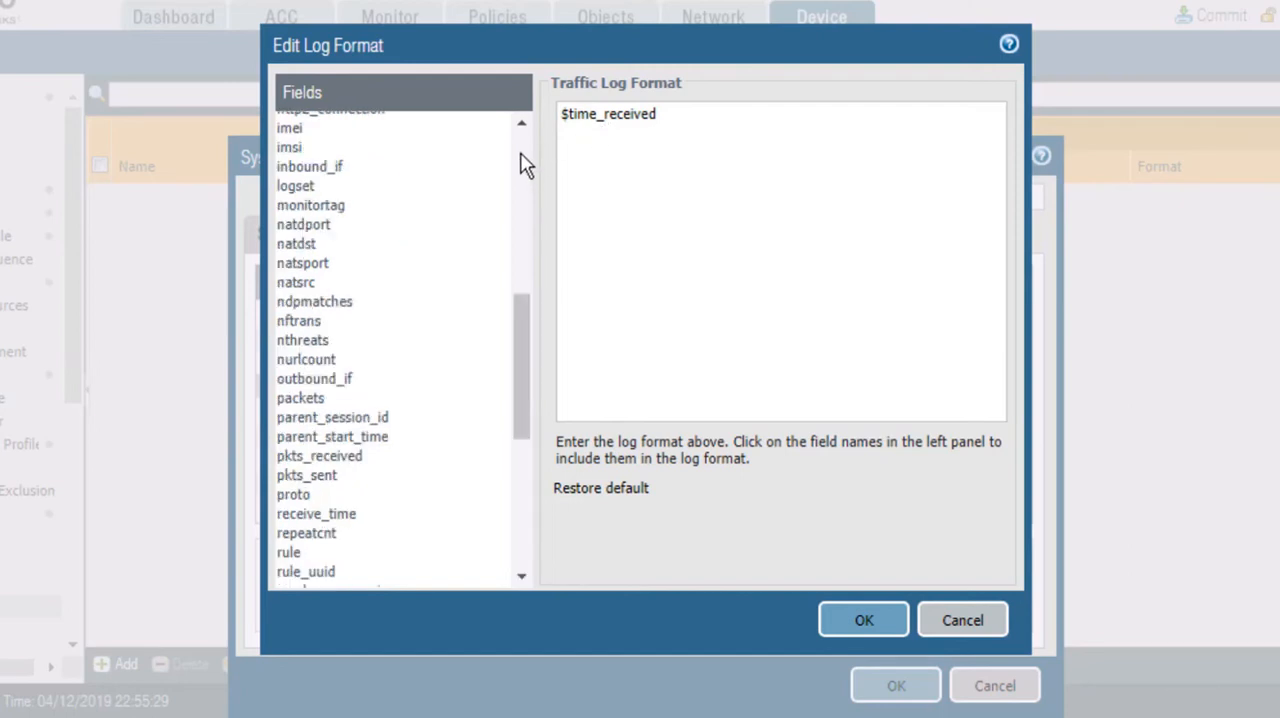
pyautogui.click(523, 166)
pyautogui.click(528, 148)
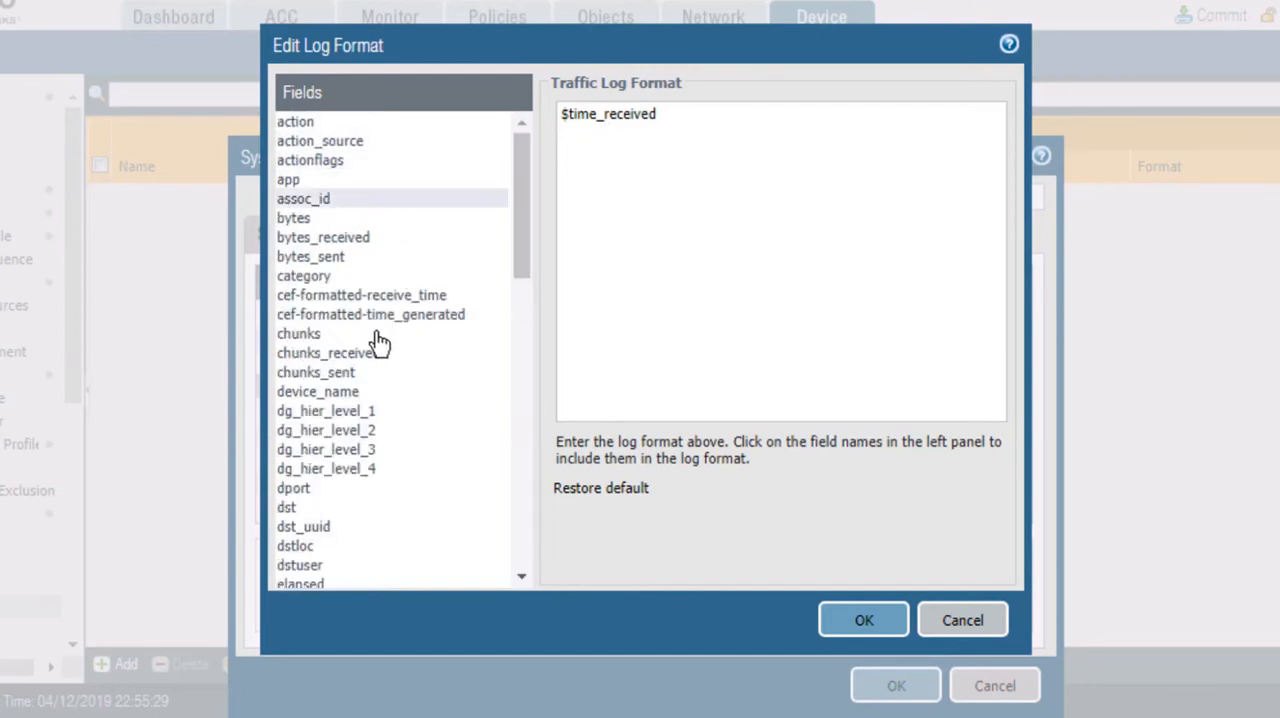
pyautogui.click(290, 510)
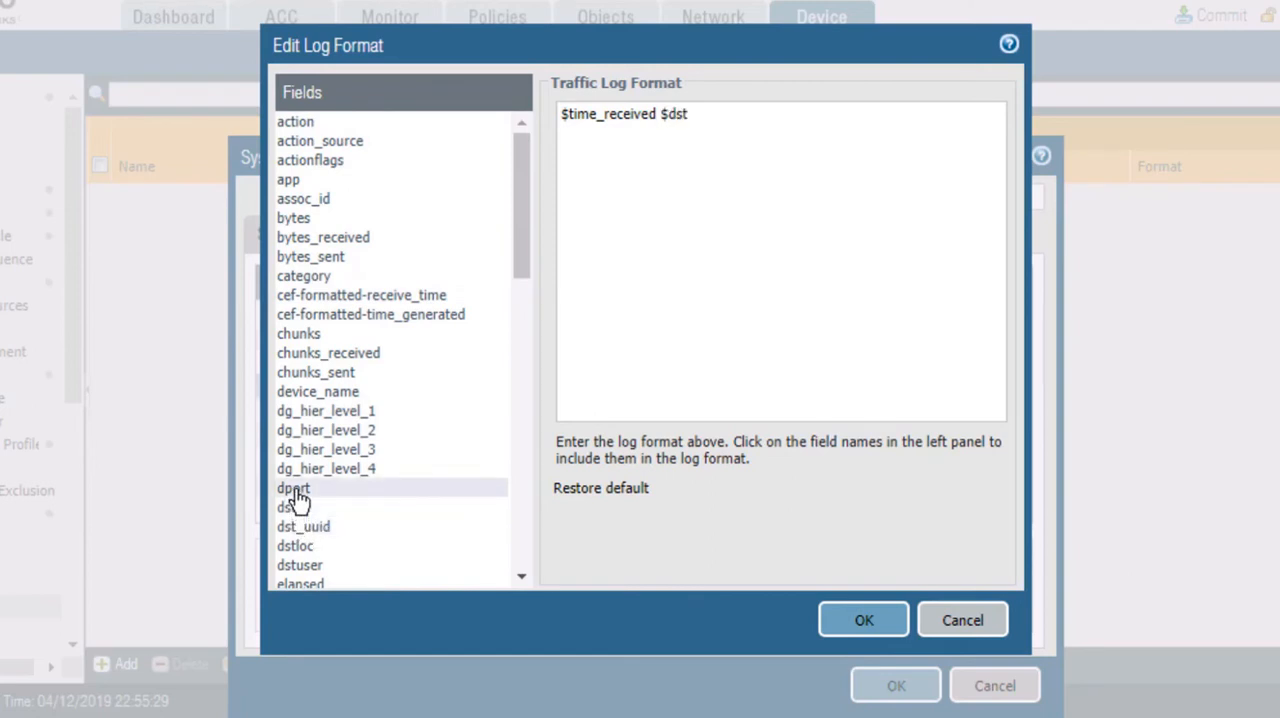
pyautogui.click(296, 493)
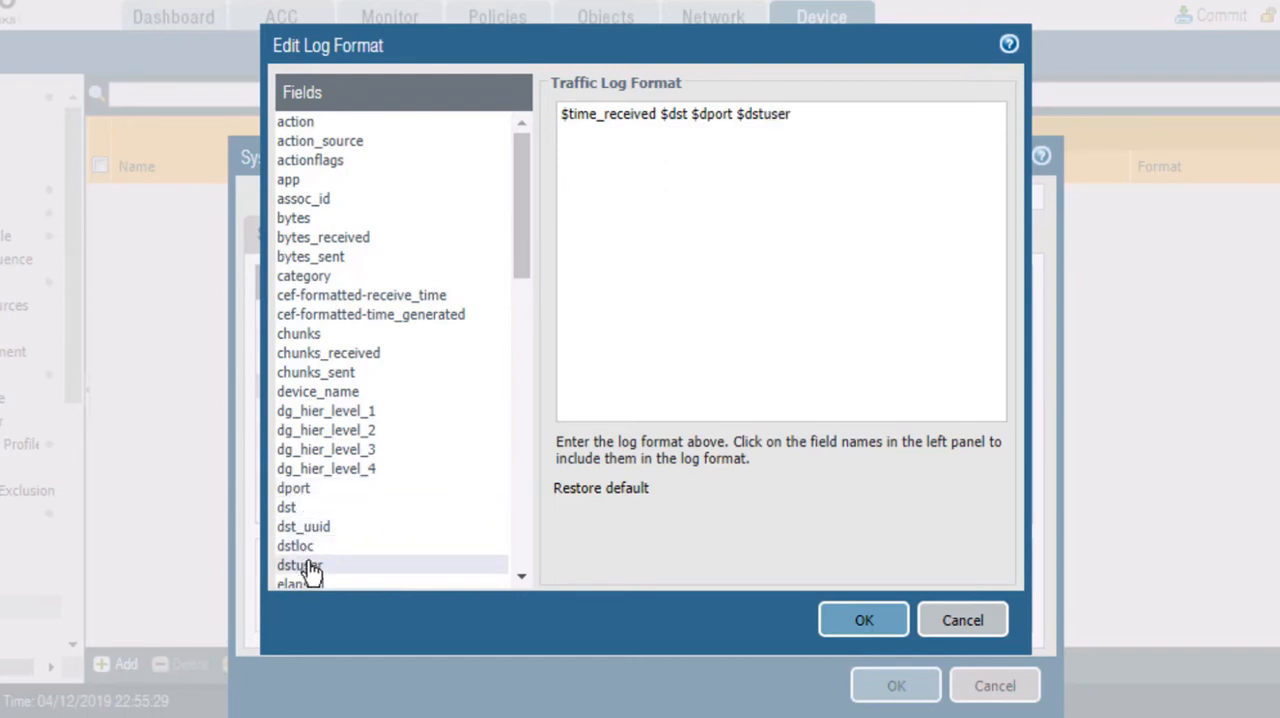
pyautogui.click(300, 188)
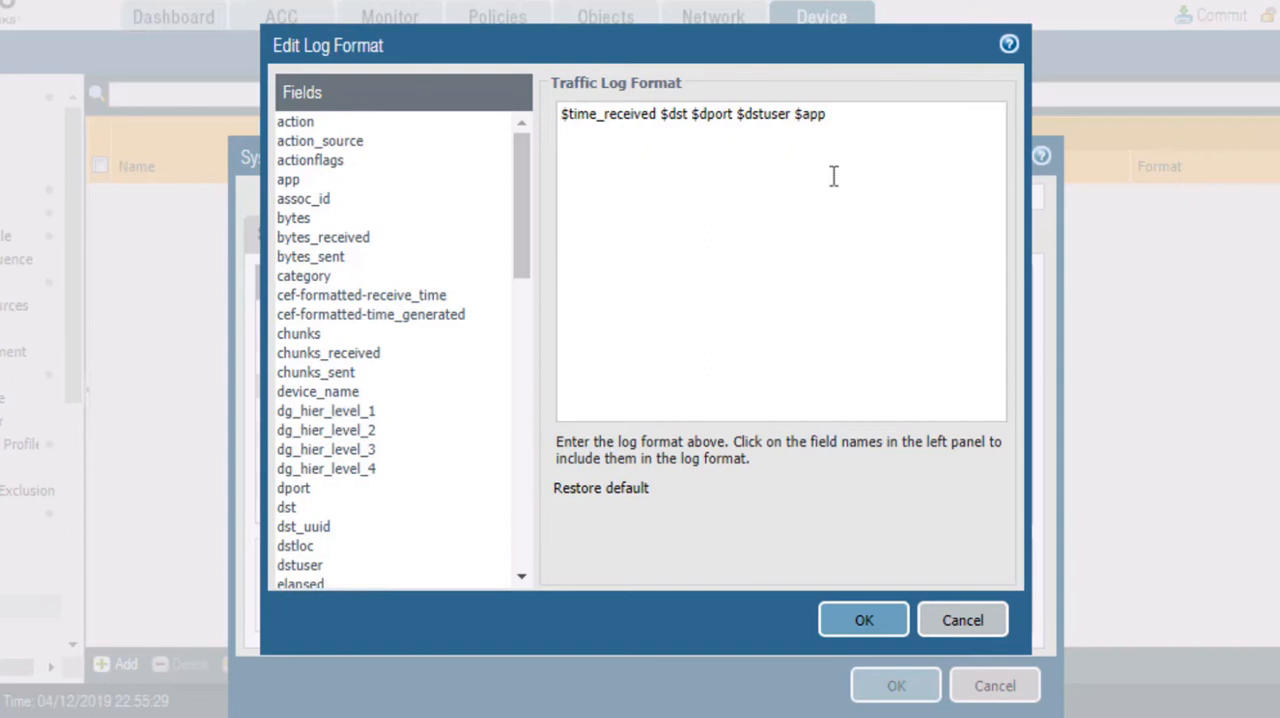
pyautogui.click(863, 620)
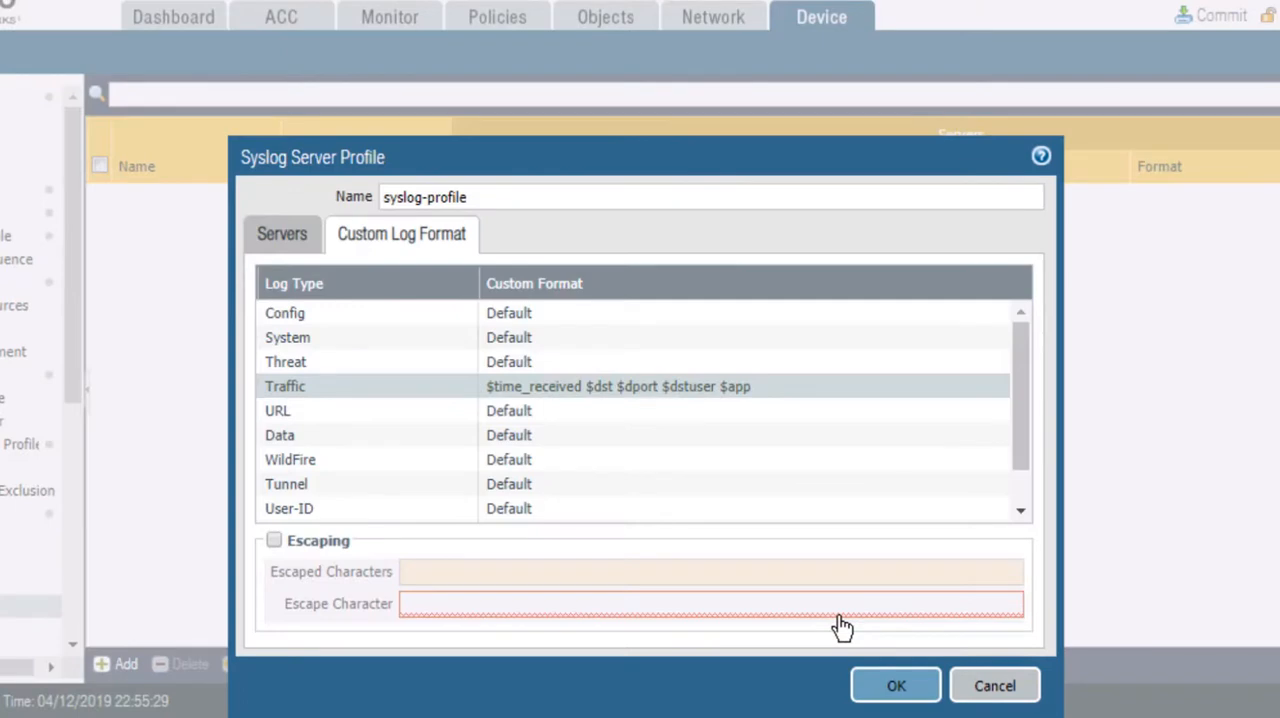
pyautogui.click(268, 236)
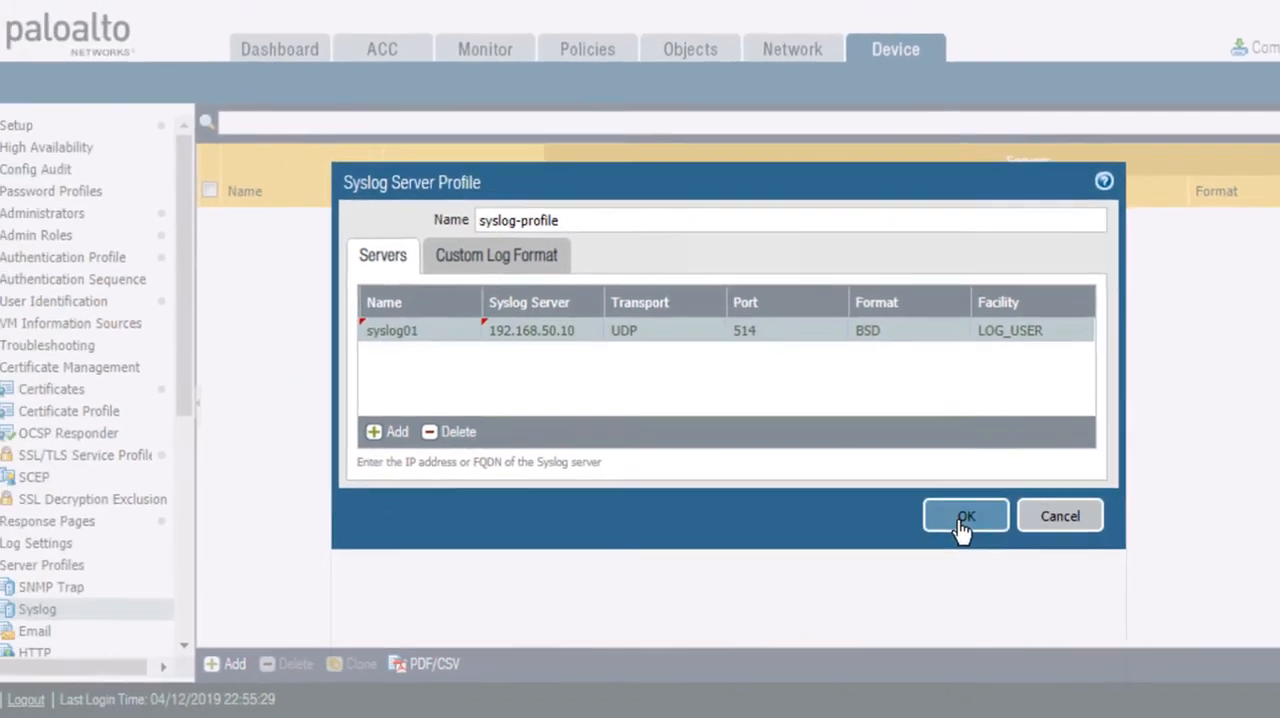
pyautogui.click(896, 514)
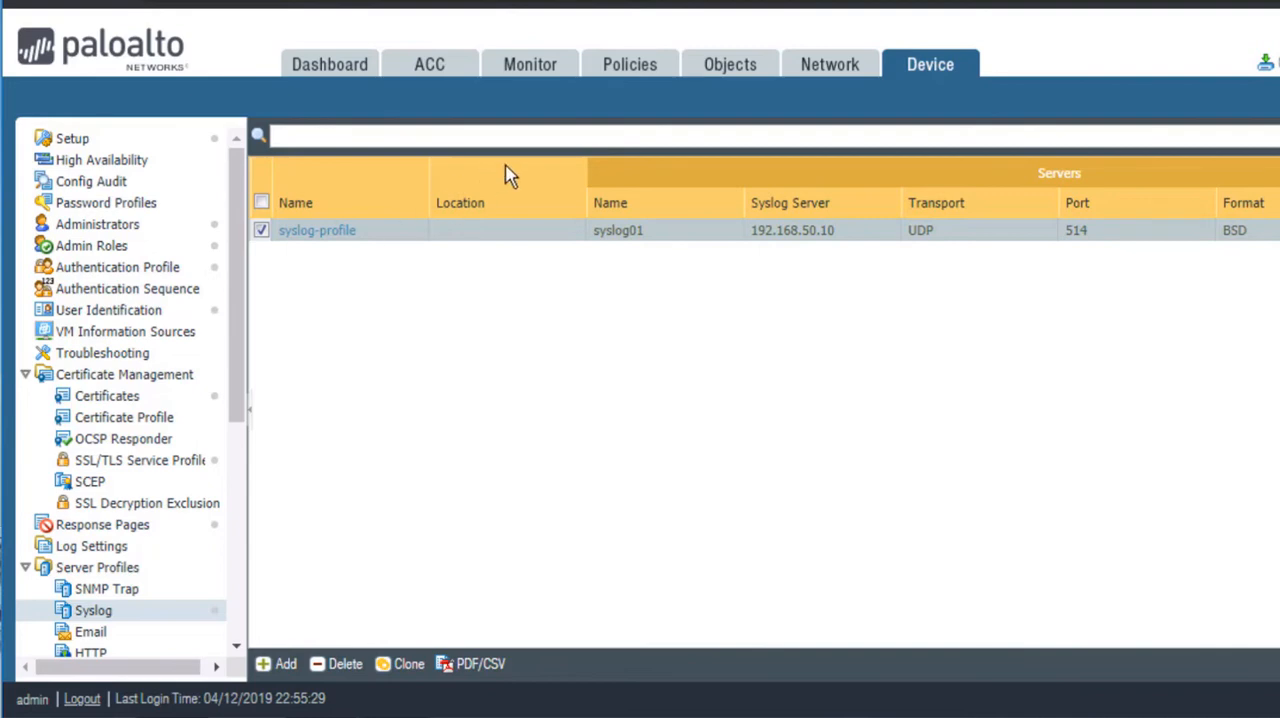
# Step: Create a new log forwarding profile object named threat-forwarding-profile
pyautogui.click(735, 62)
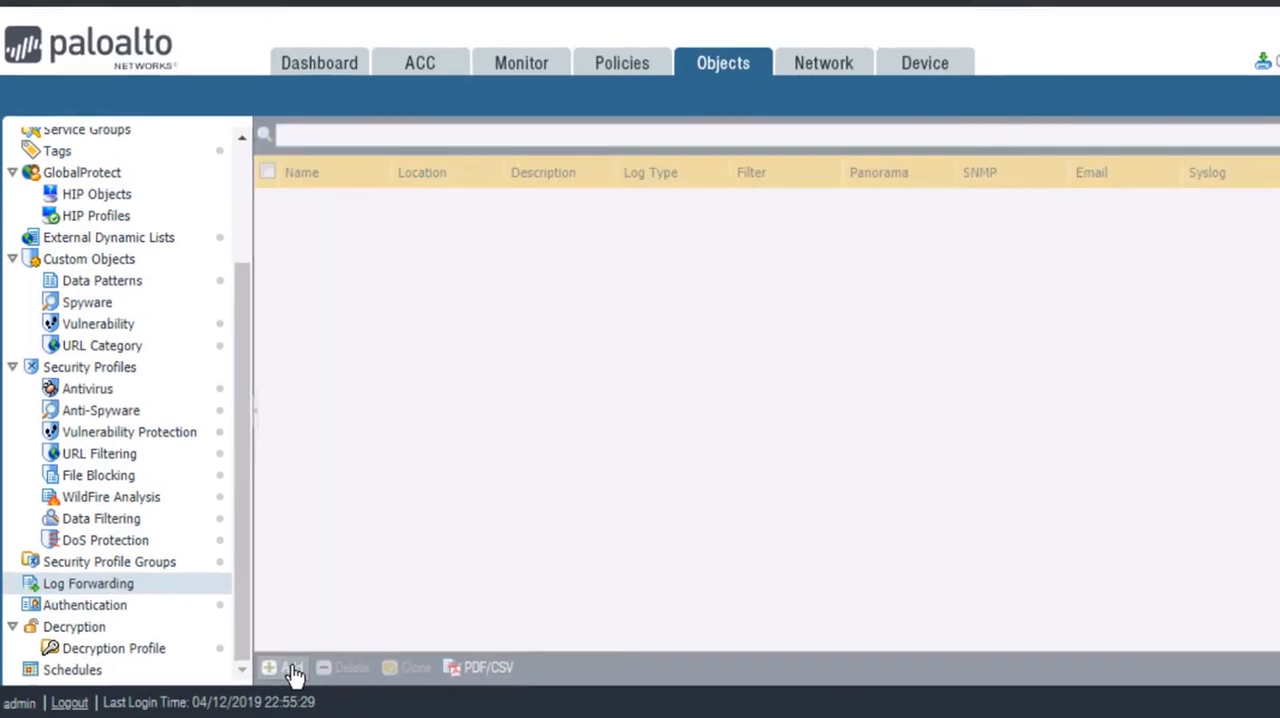
pyautogui.click(301, 665)
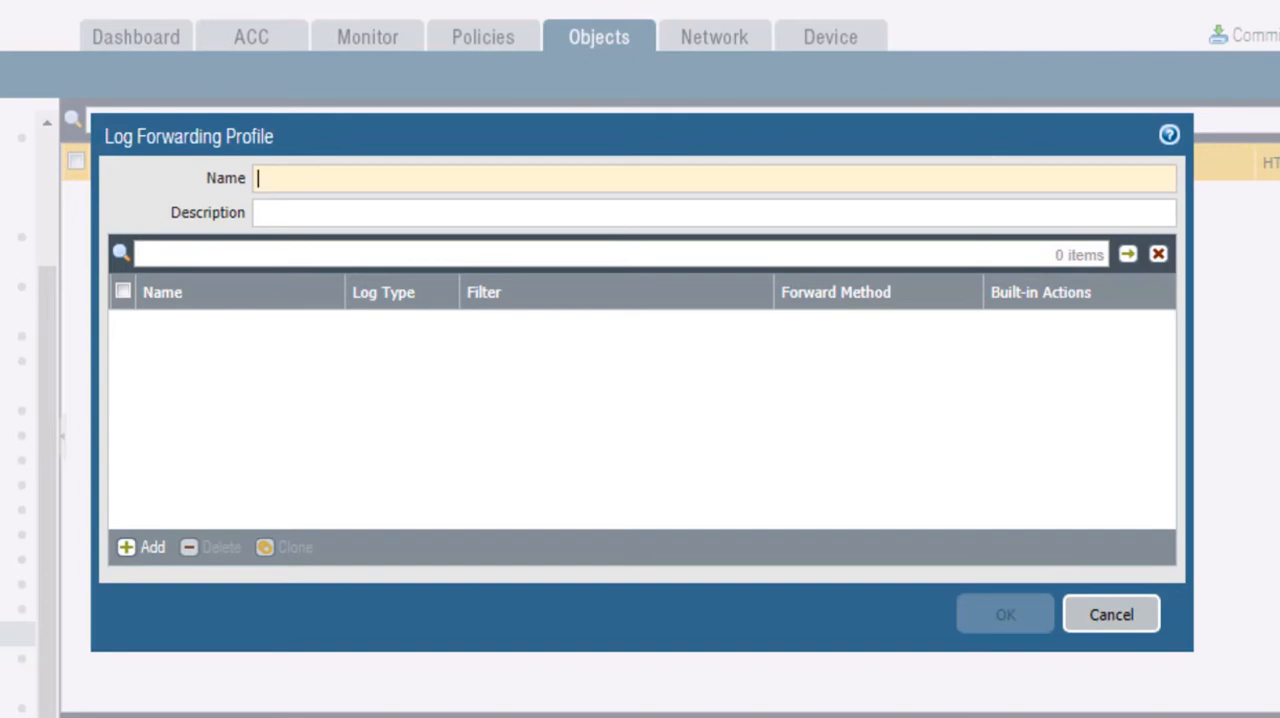
pyautogui.write('thre')
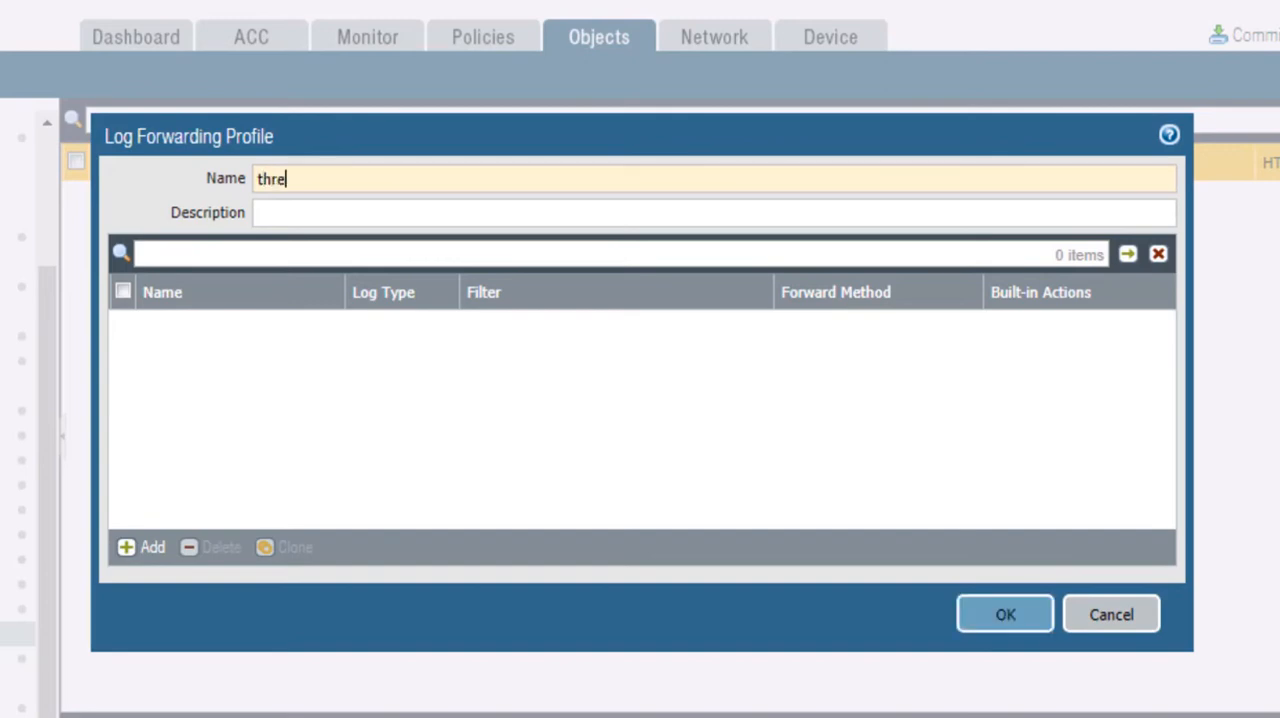
pyautogui.write('at-forwar')
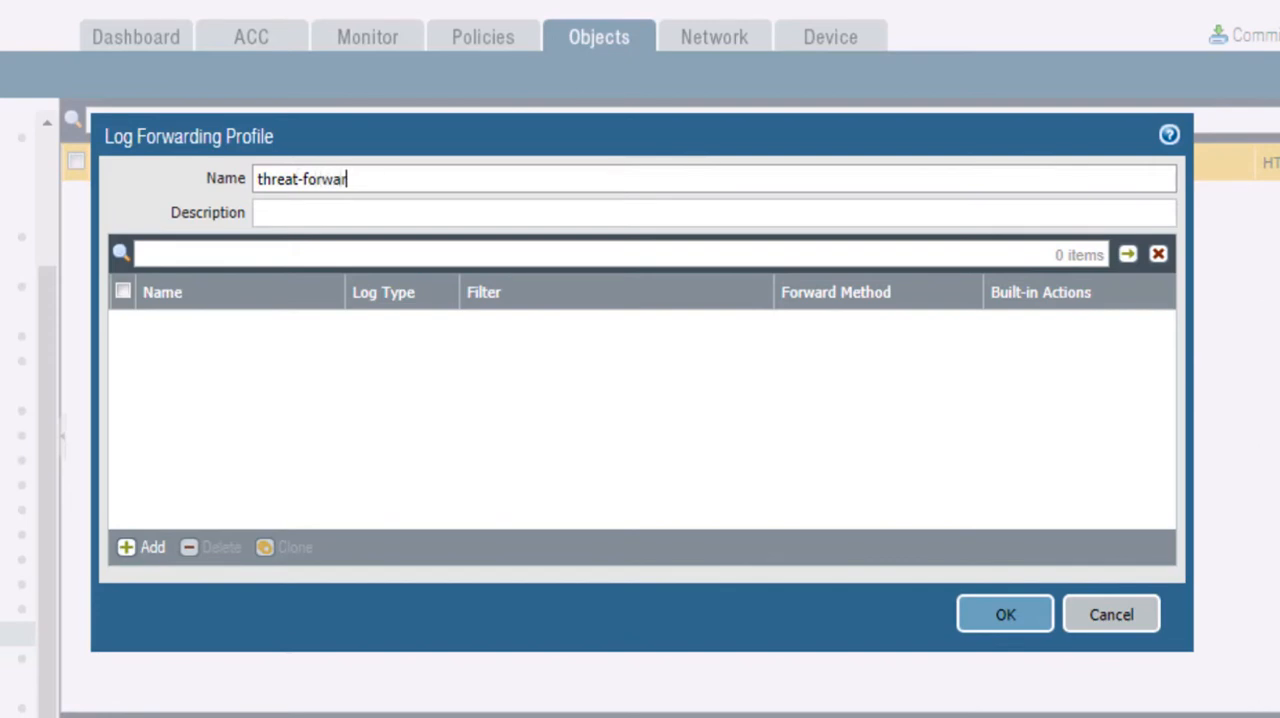
pyautogui.write('ding-profile')
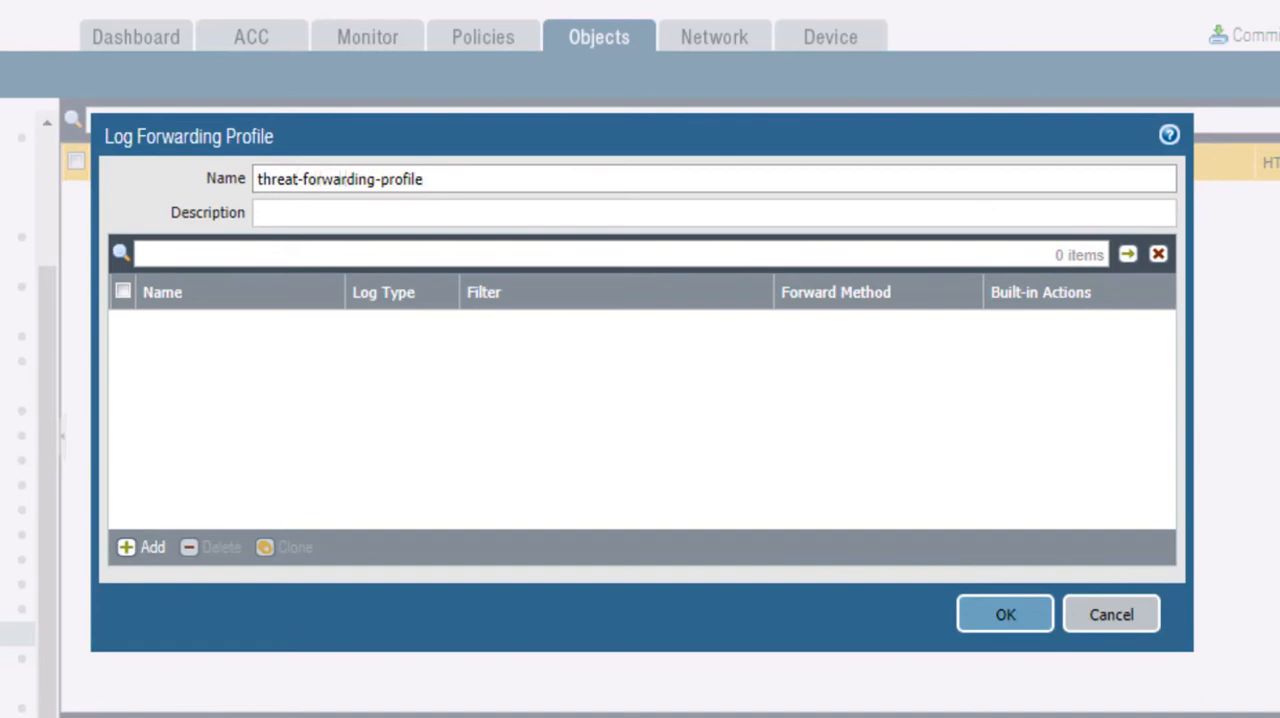
# Step: Add a match list entry named forward-threat-logs to the profile with the log type threat
pyautogui.click(157, 563)
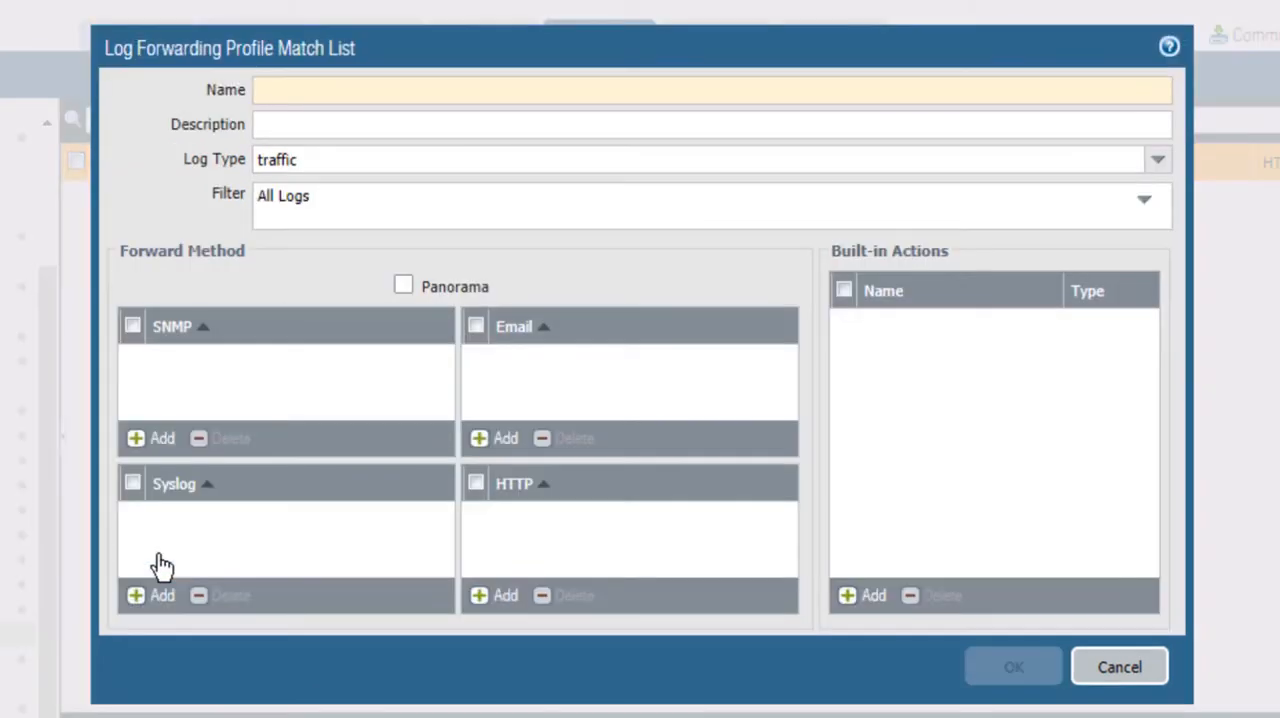
pyautogui.write('for')
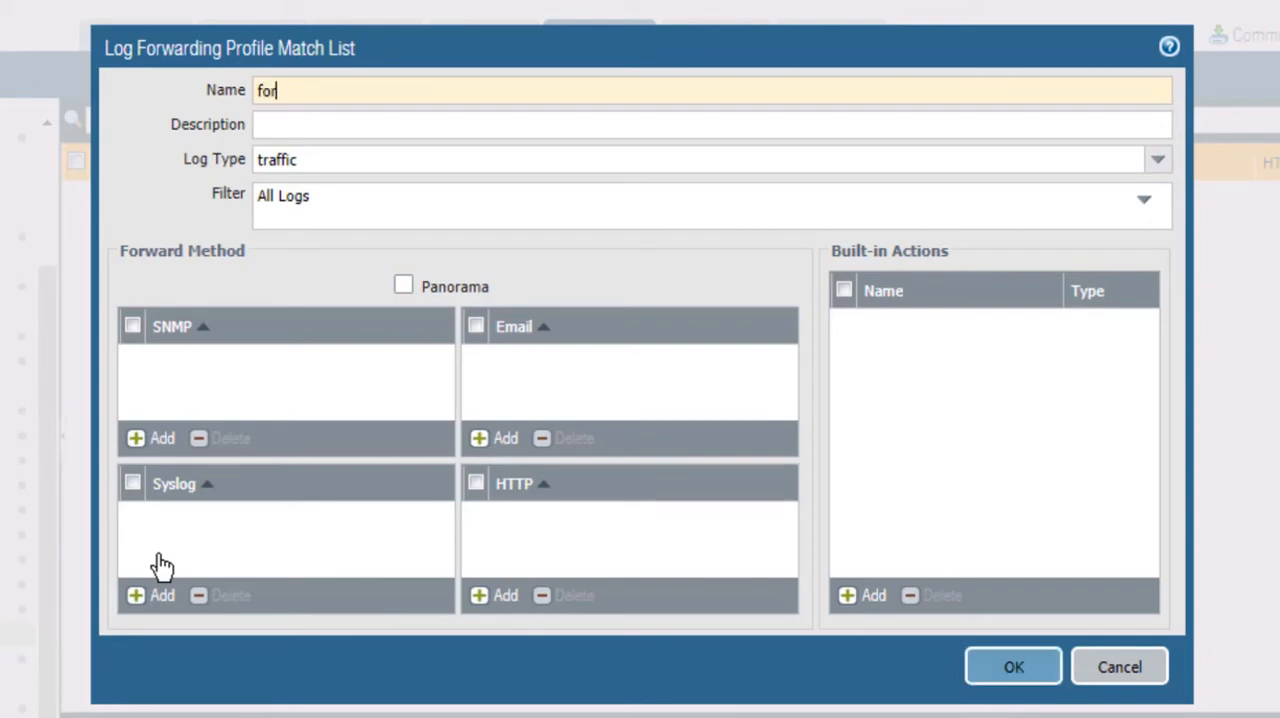
pyautogui.write('ward-threat')
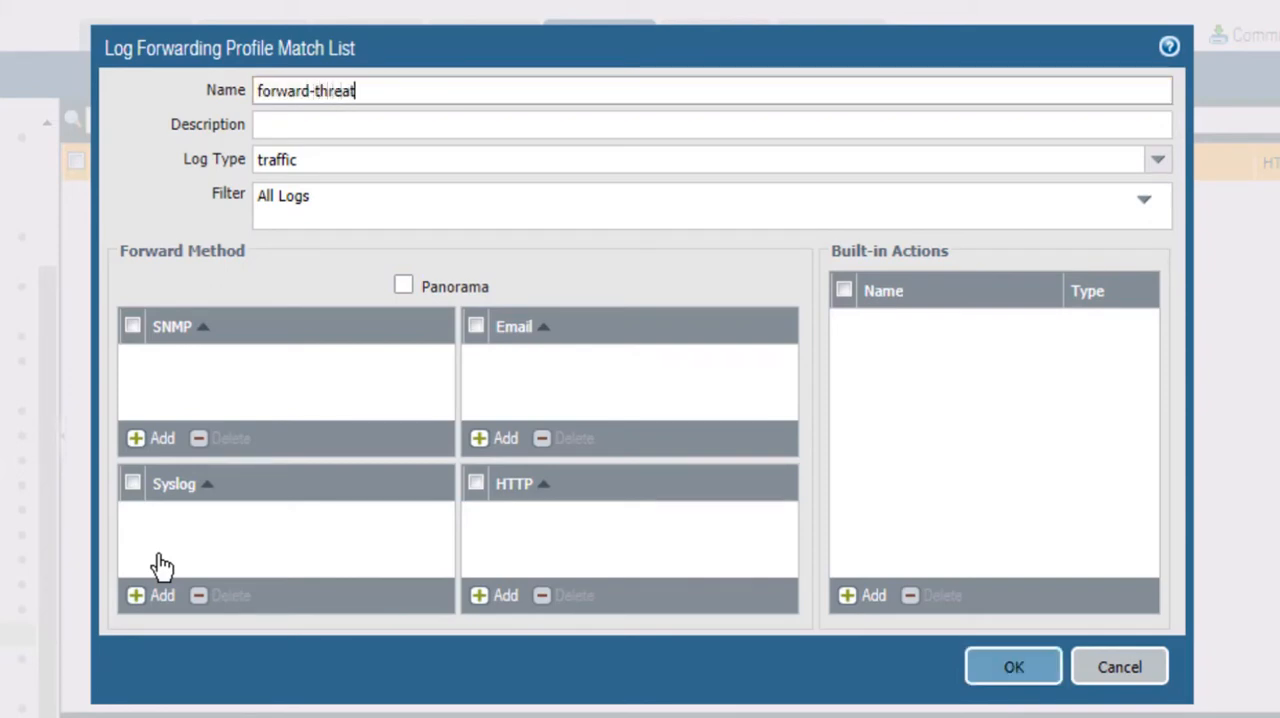
pyautogui.write('-logs')
pyautogui.click(1159, 166)
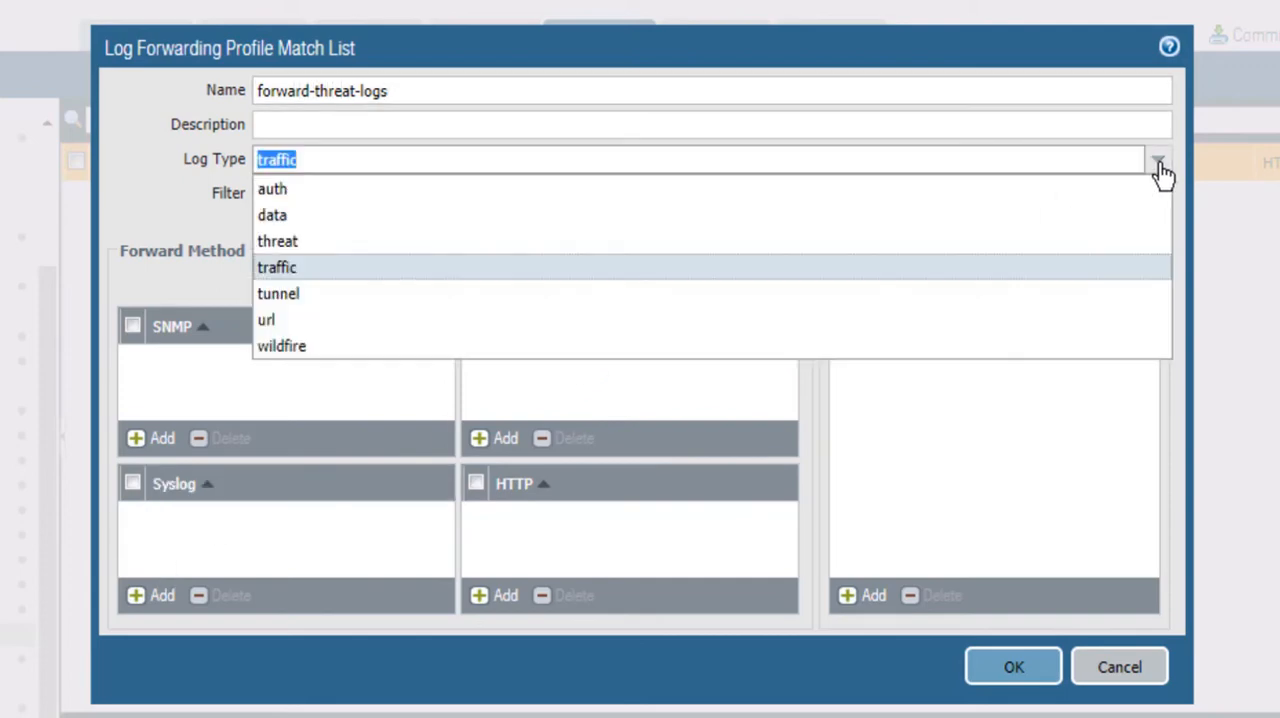
pyautogui.click(297, 249)
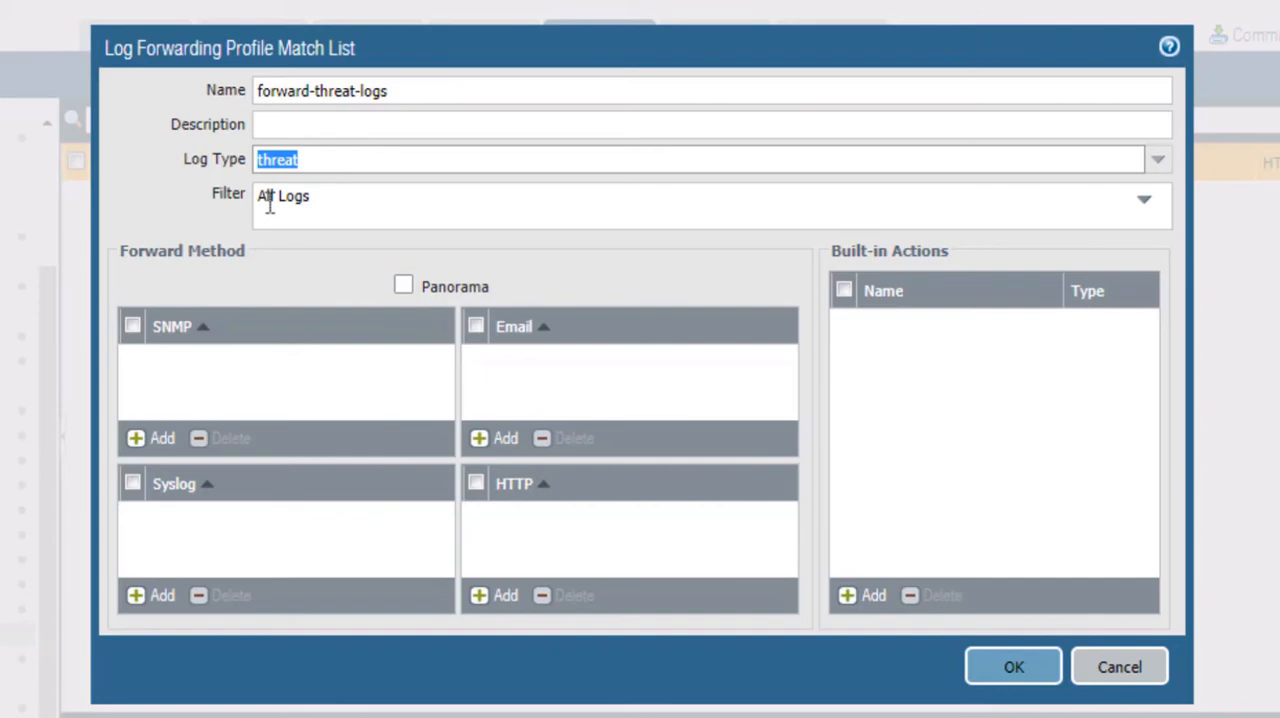
# Step: Assign syslog-profile as the syslog forward method of the forward-threat-logs entry and save the entry
pyautogui.click(162, 606)
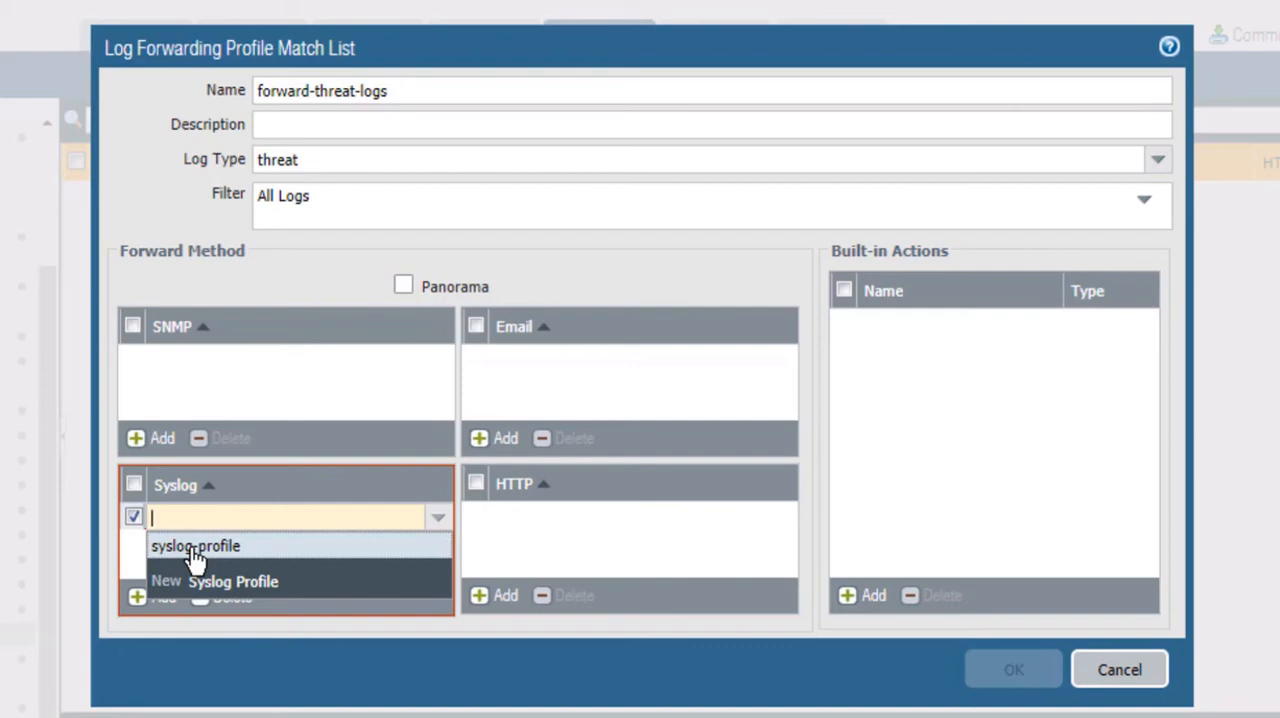
pyautogui.click(194, 550)
pyautogui.click(192, 553)
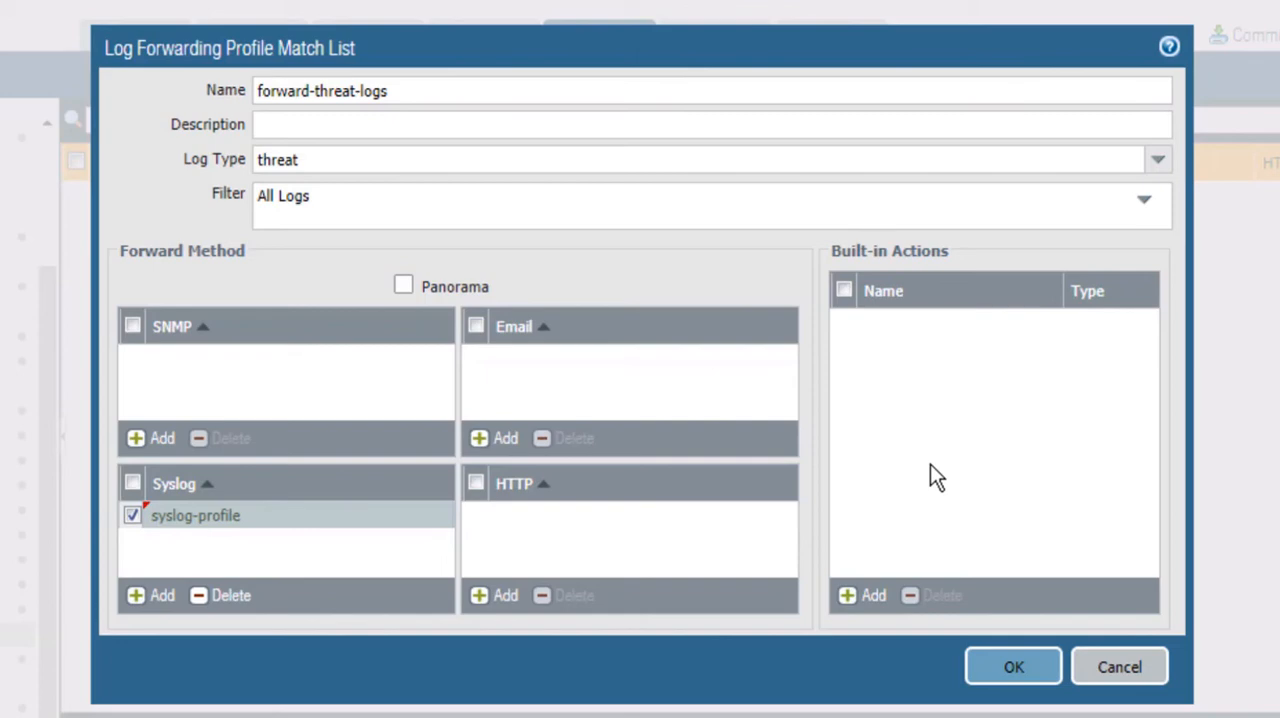
pyautogui.click(1010, 667)
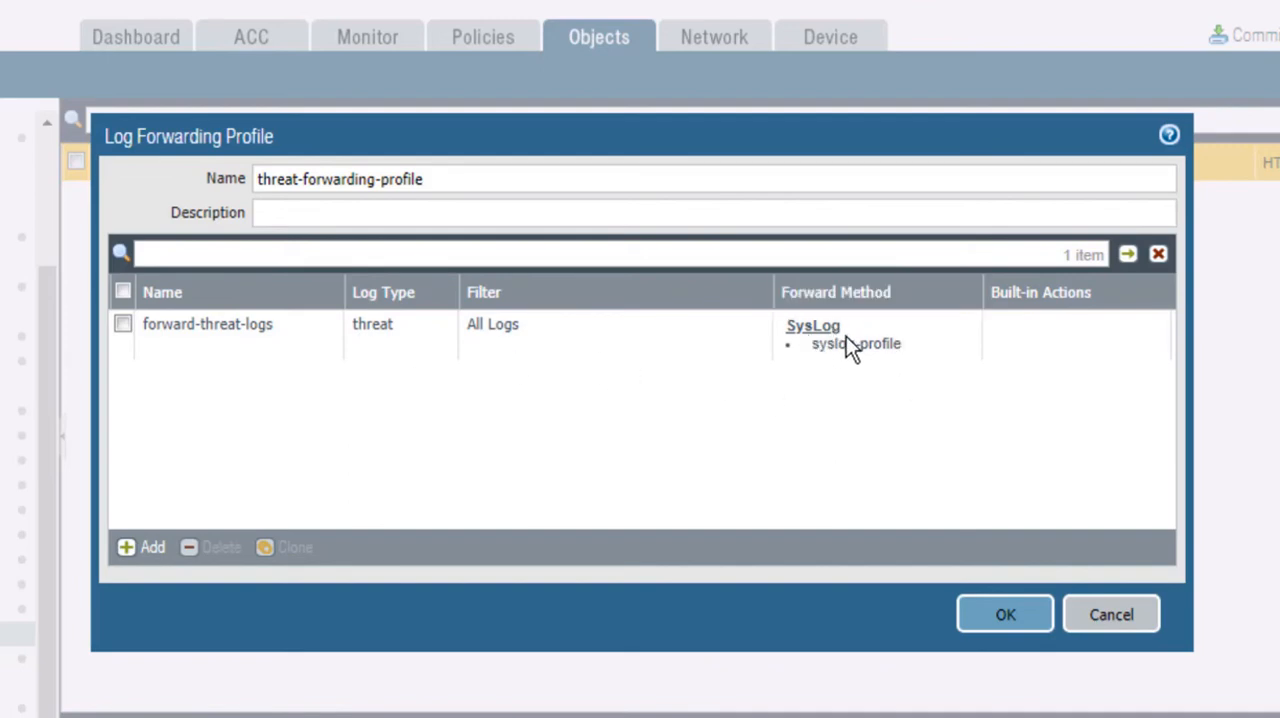
# Step: Add a second match list entry named forward-url-logs with the log type url
pyautogui.click(143, 548)
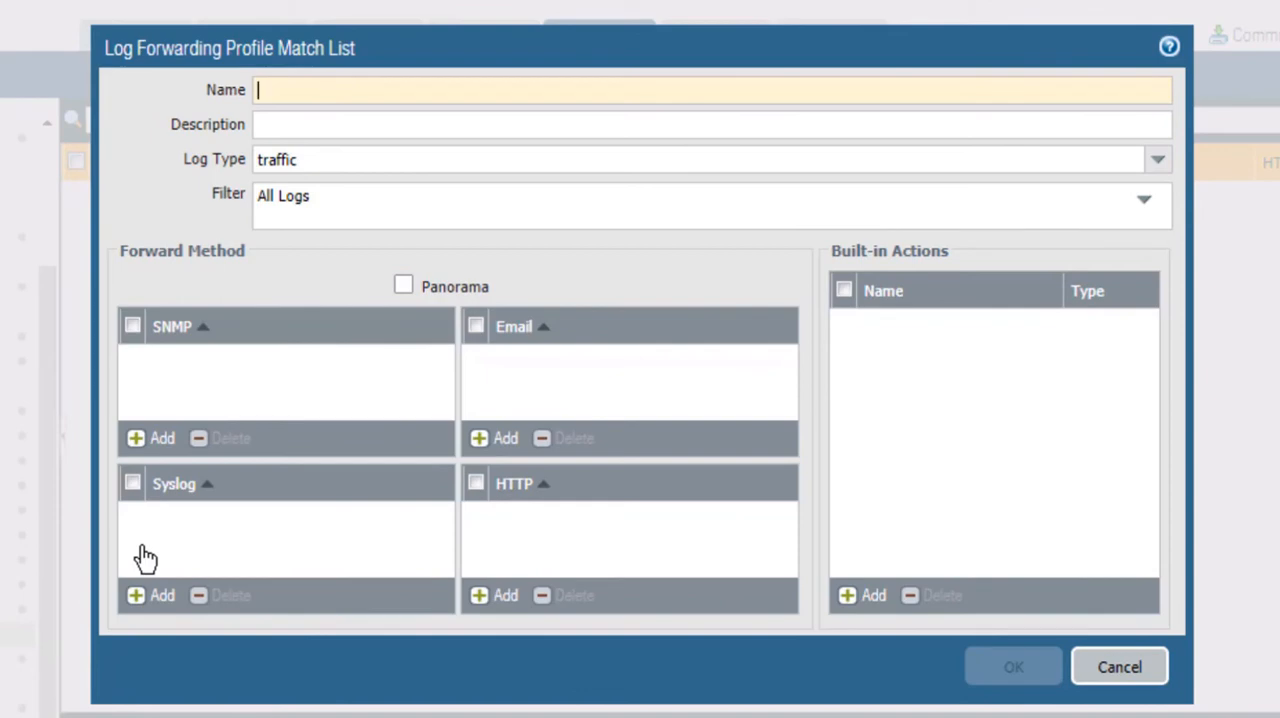
pyautogui.write('for')
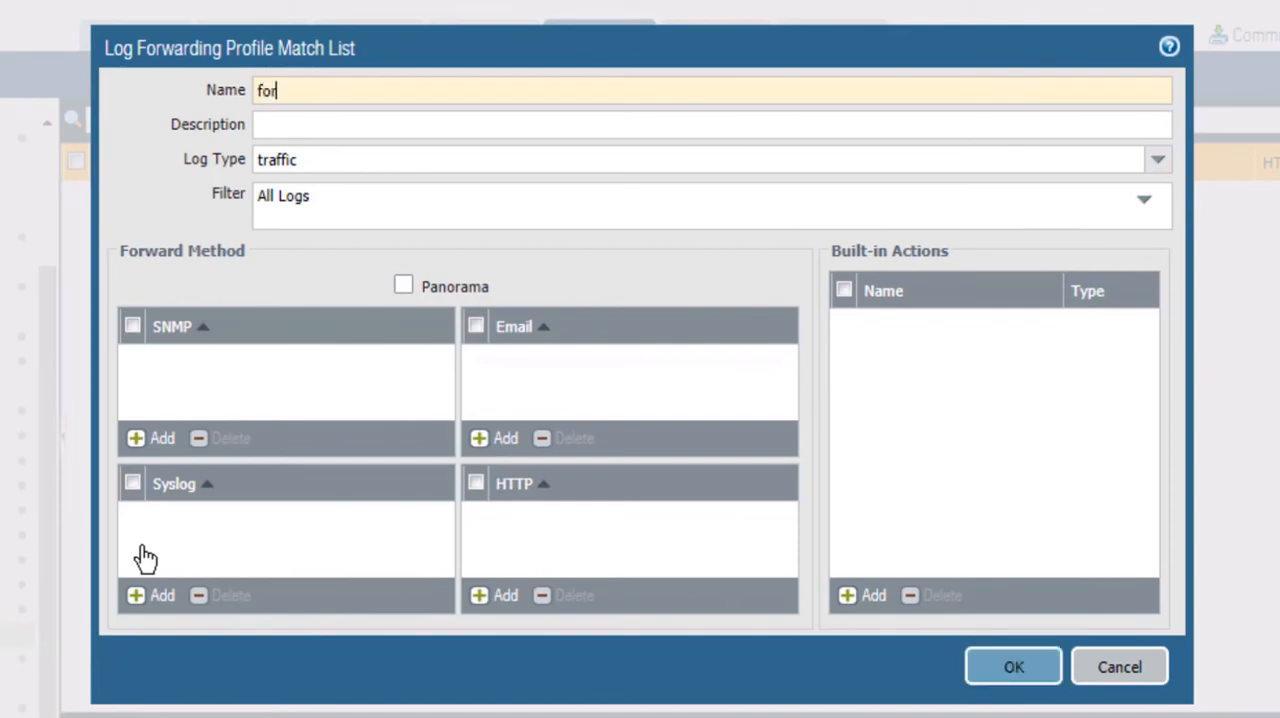
pyautogui.write('ward-url-logs')
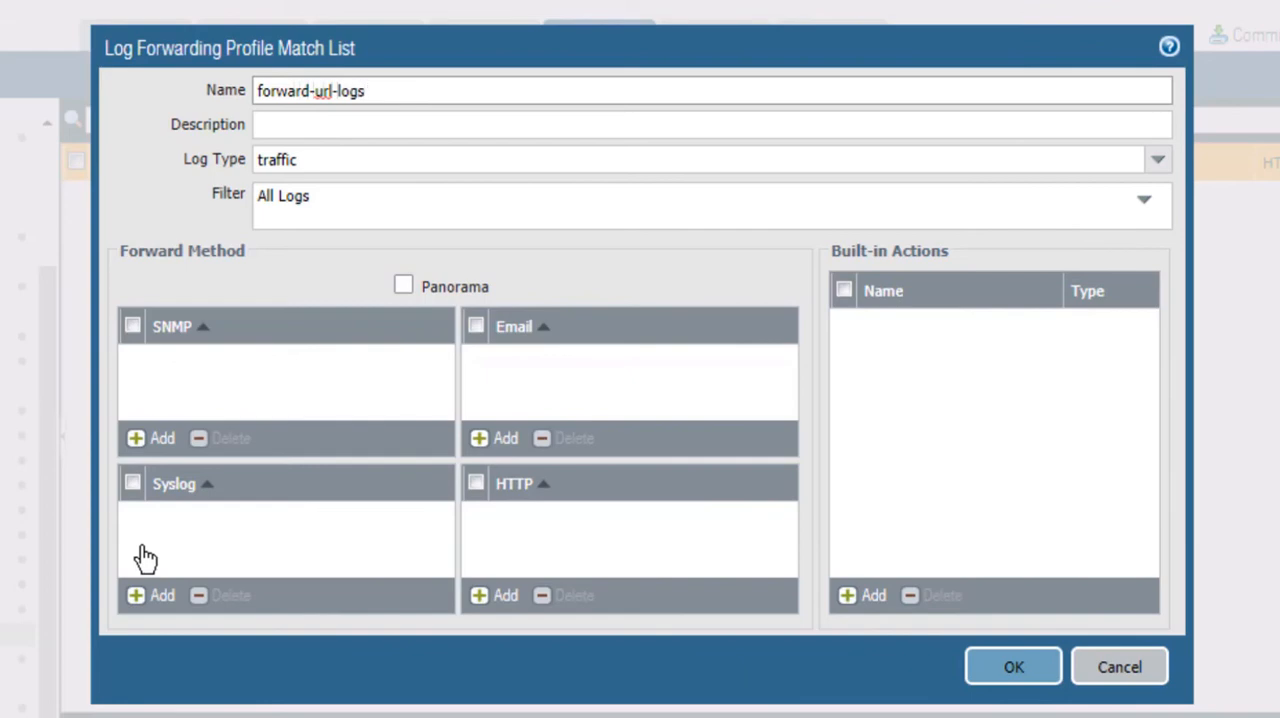
pyautogui.click(1157, 162)
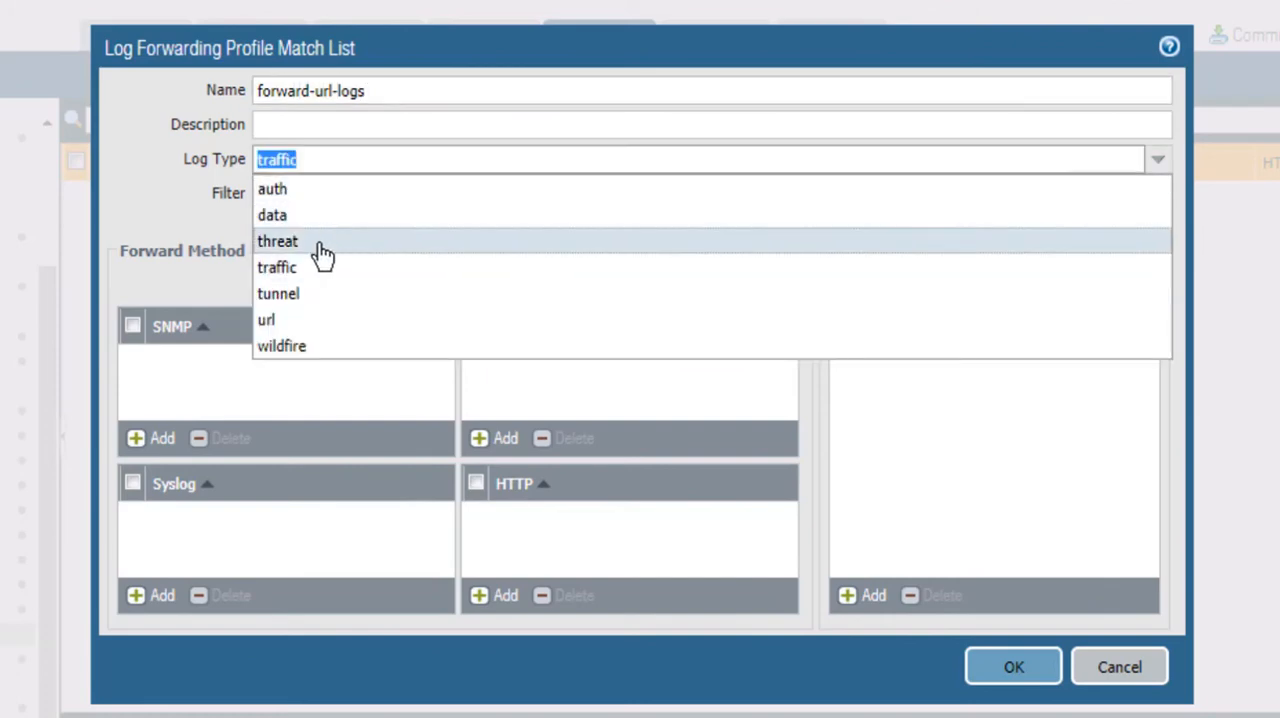
pyautogui.click(284, 320)
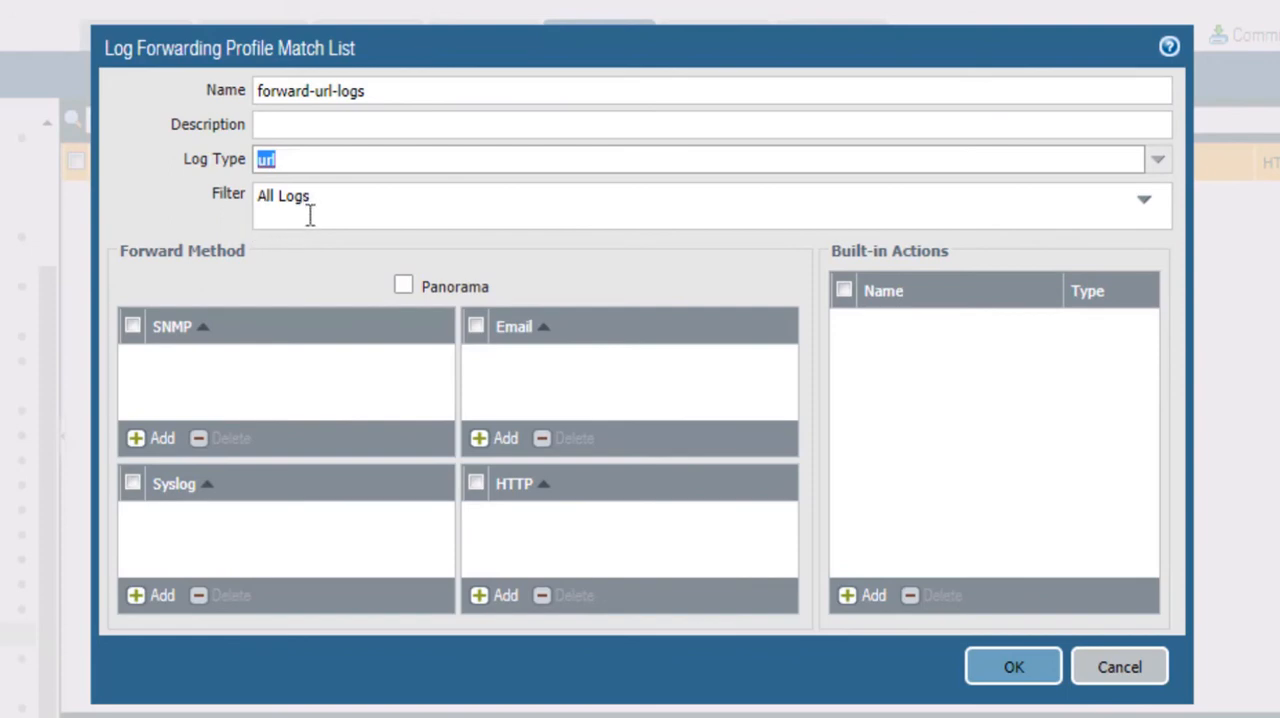
# Step: Assign syslog-profile as the syslog forward method of the forward-url-logs entry and save the entry
pyautogui.click(160, 598)
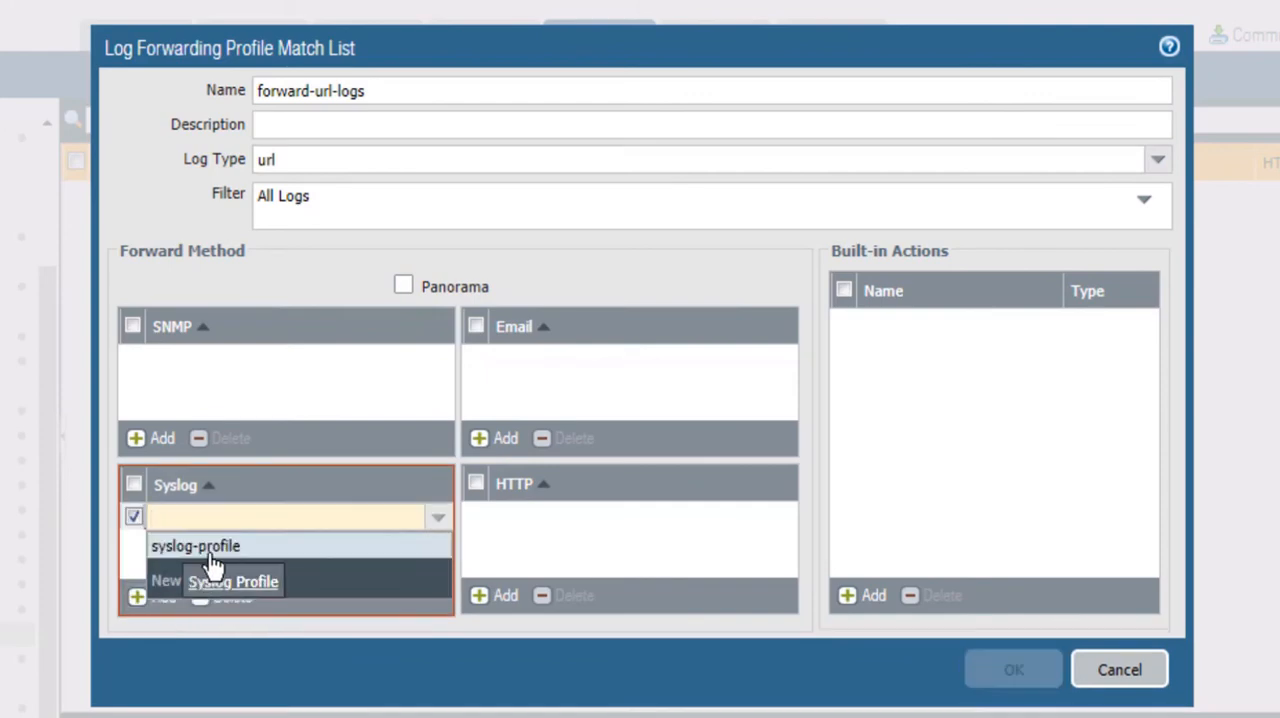
pyautogui.click(215, 548)
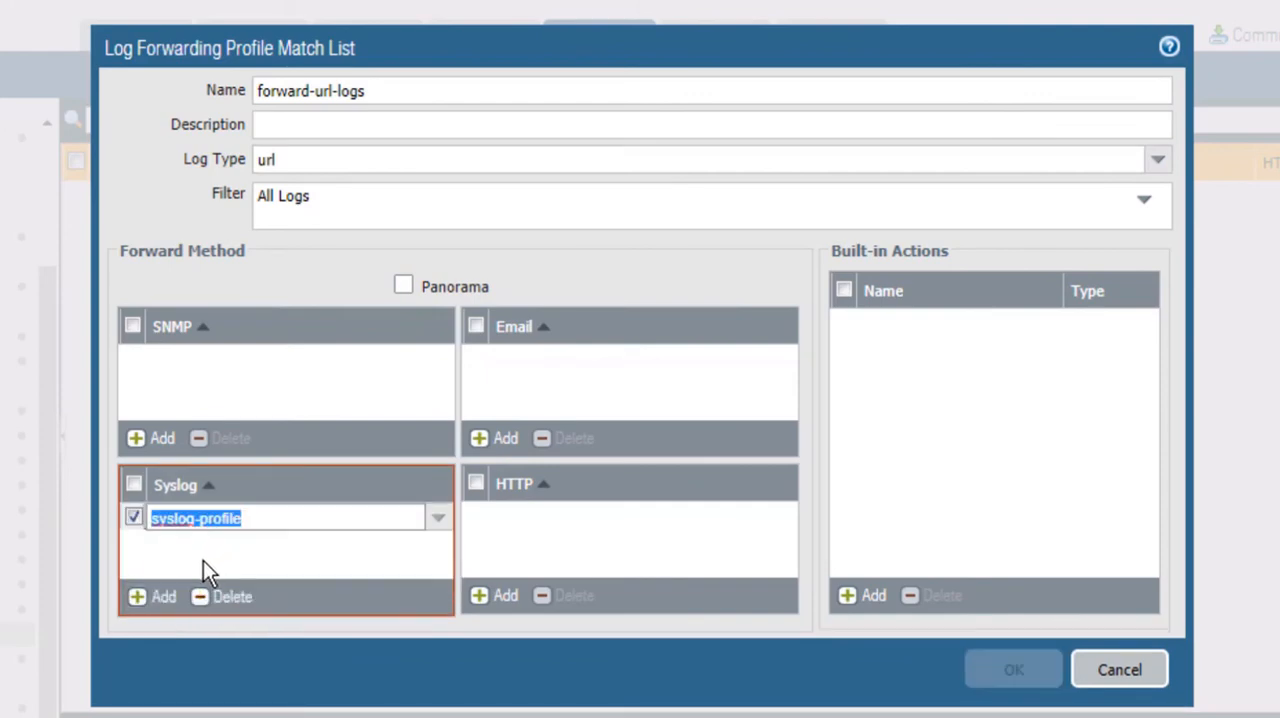
pyautogui.click(612, 680)
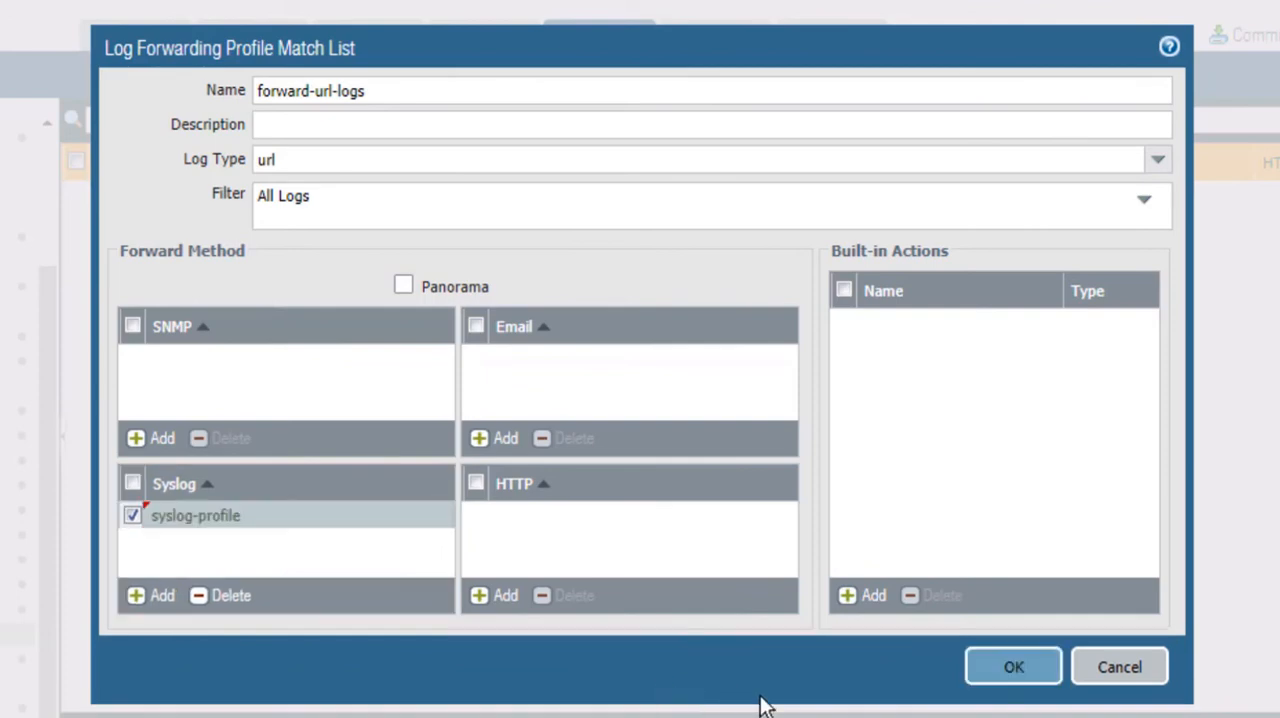
pyautogui.click(1014, 668)
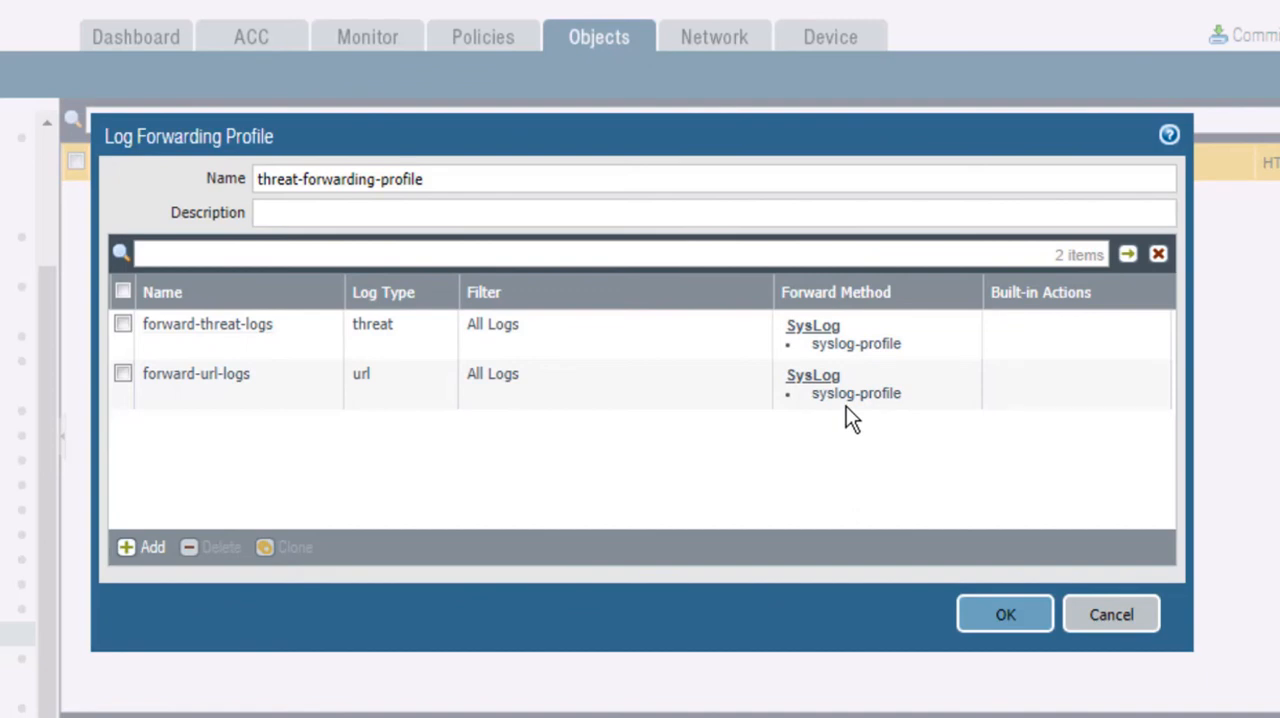
# Step: Add a third match list entry named forward-wildfire-logs with the log type wildfire
pyautogui.click(146, 551)
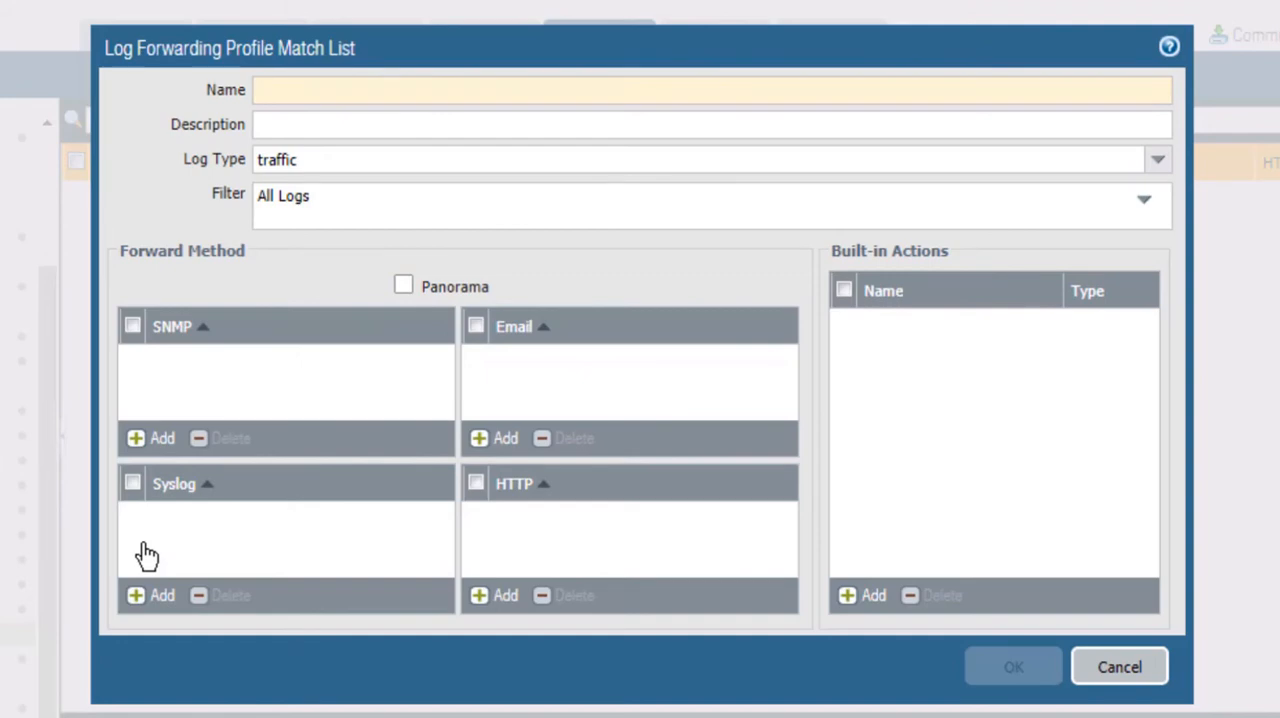
pyautogui.write('forw')
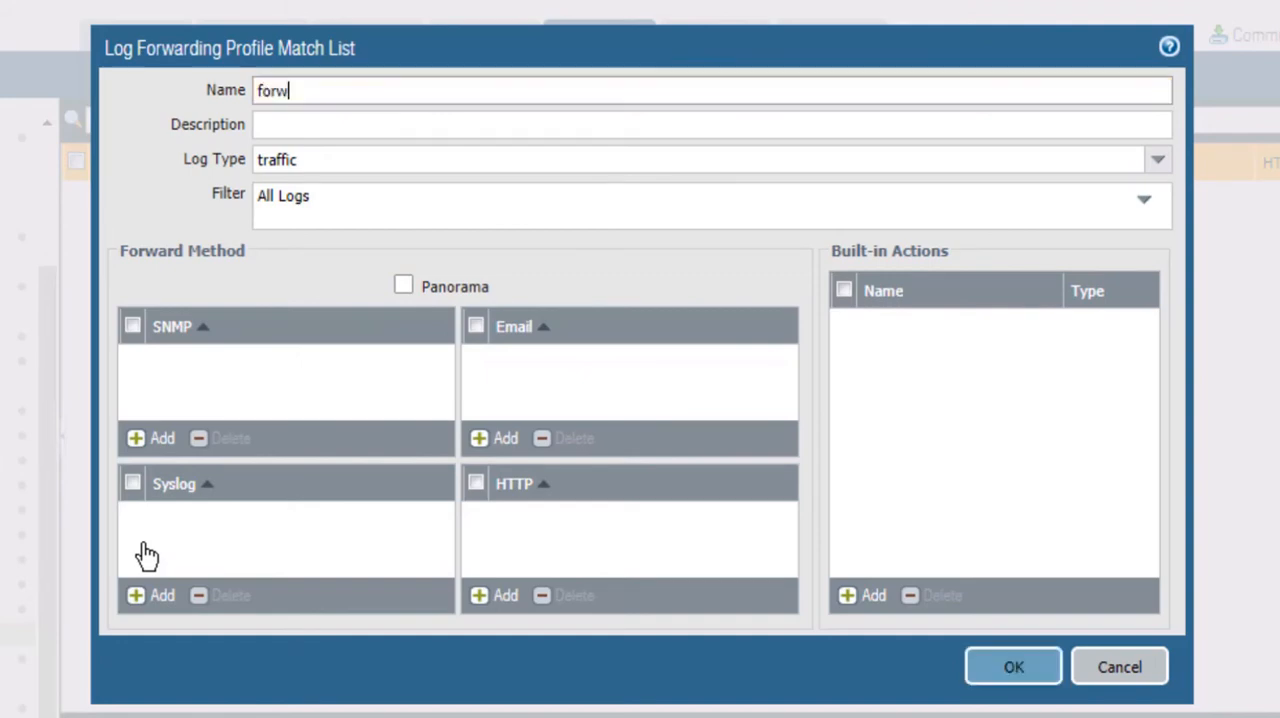
pyautogui.write('ard-wildf')
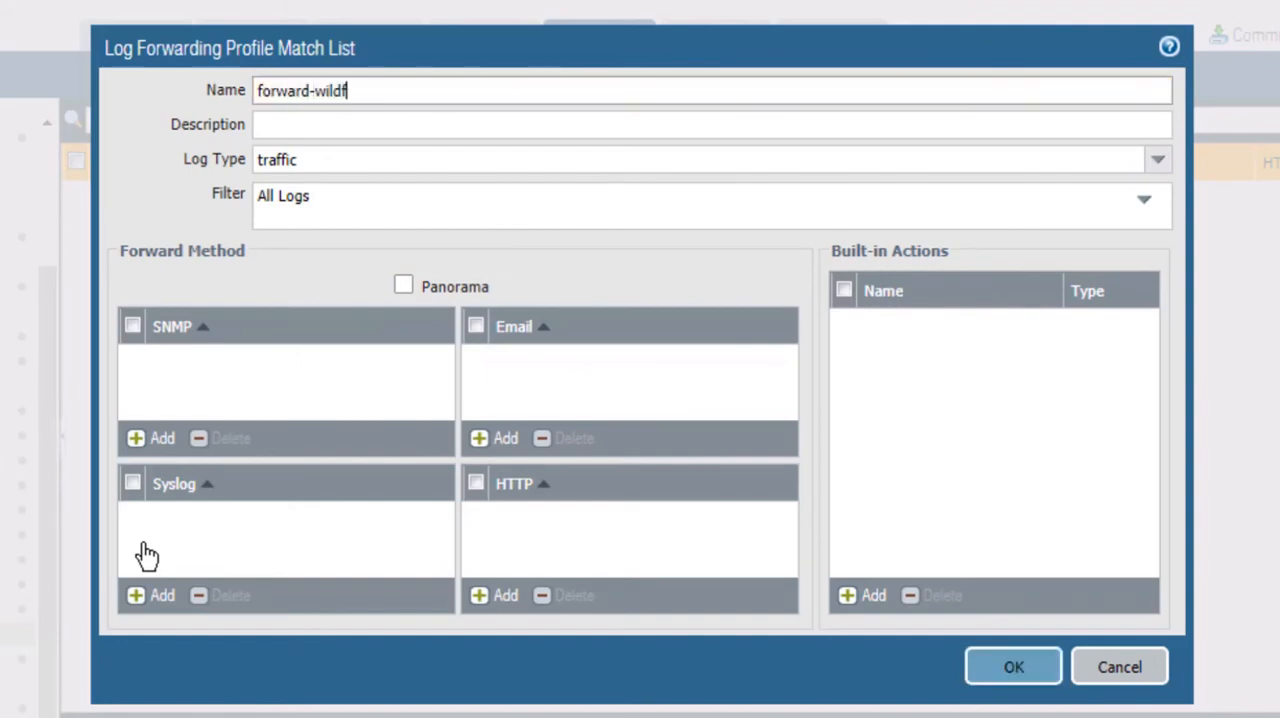
pyautogui.write('ire-logs')
pyautogui.click(1161, 166)
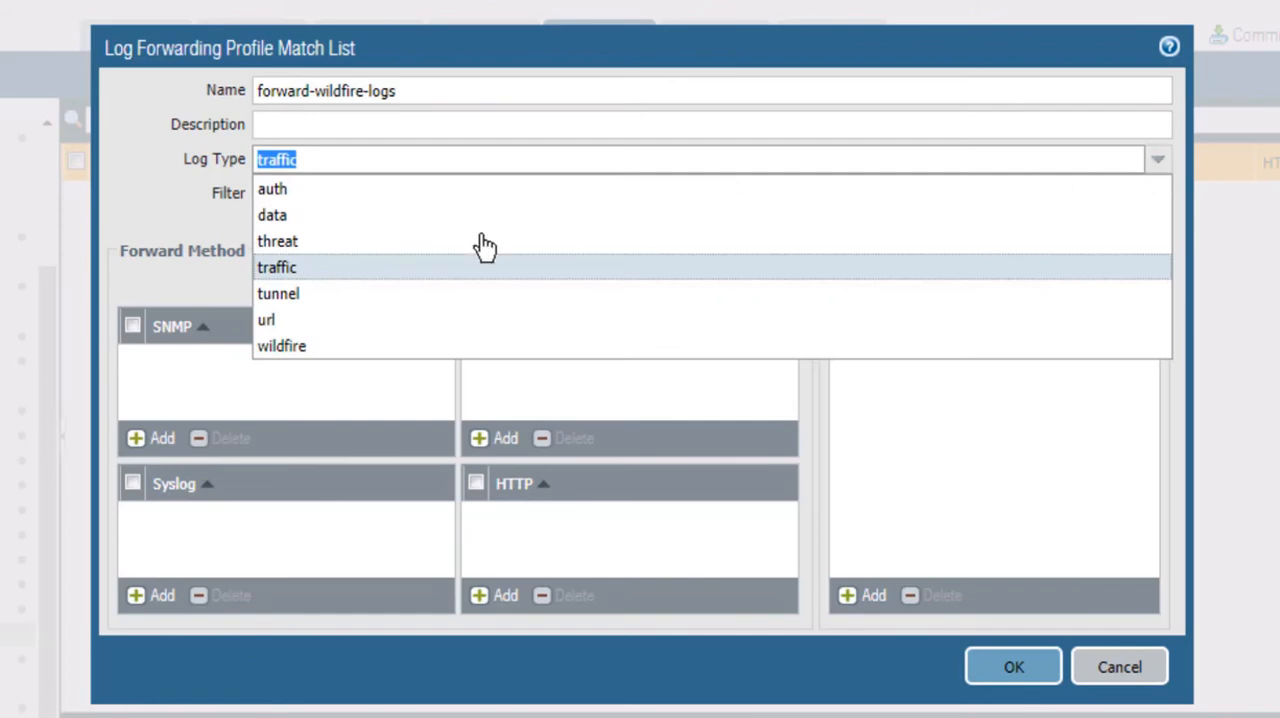
pyautogui.click(306, 348)
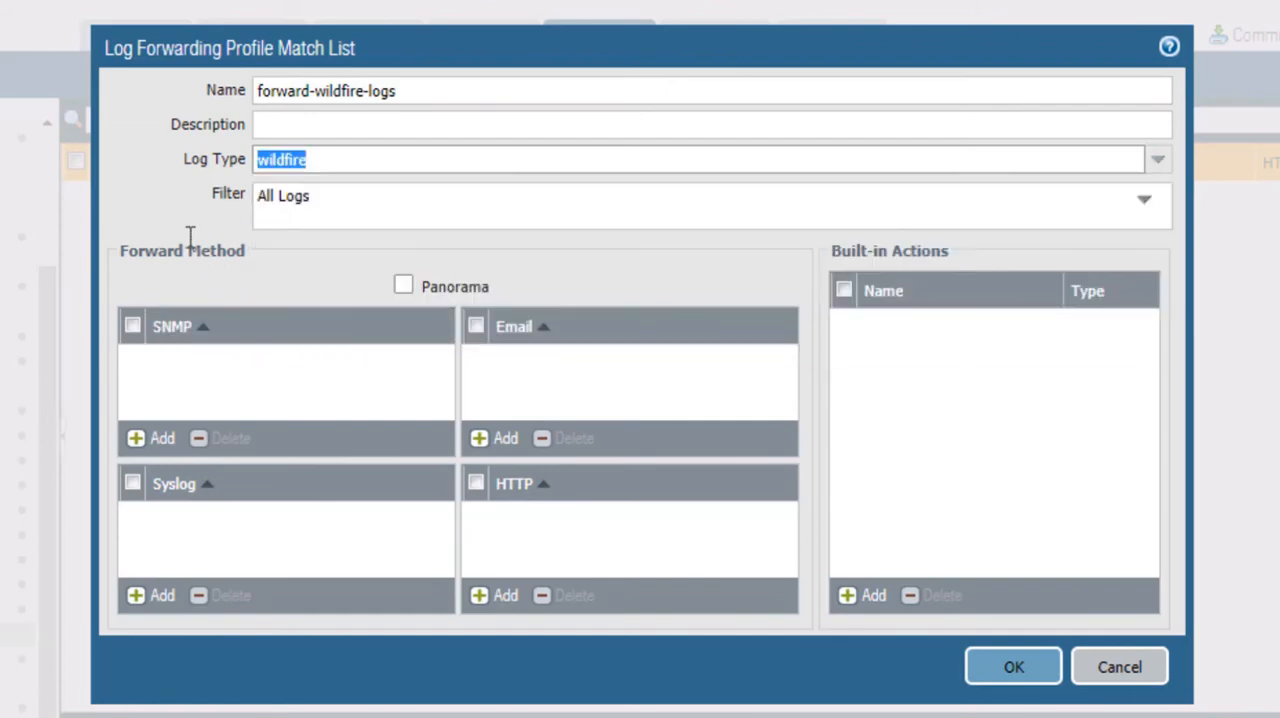
pyautogui.click(164, 219)
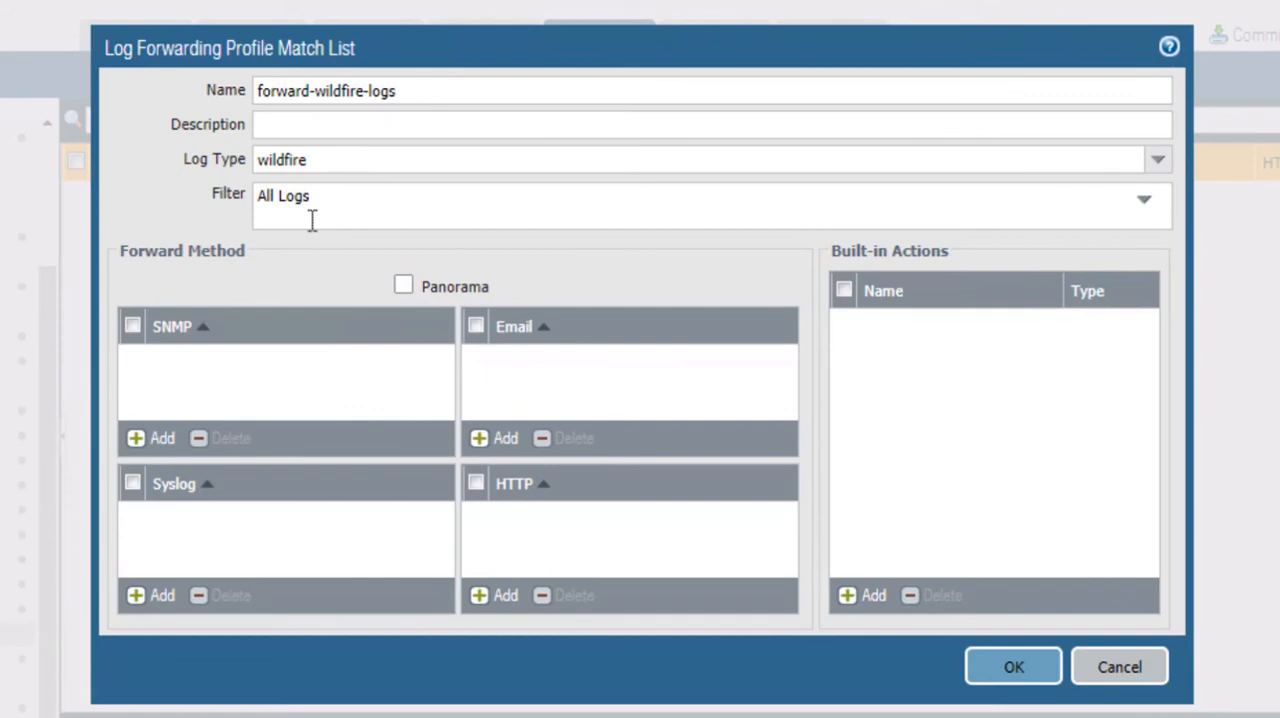
# Step: Build a custom filter for the forward-wildfire-logs entry with the condition Verdict equal malicious
pyautogui.click(1145, 205)
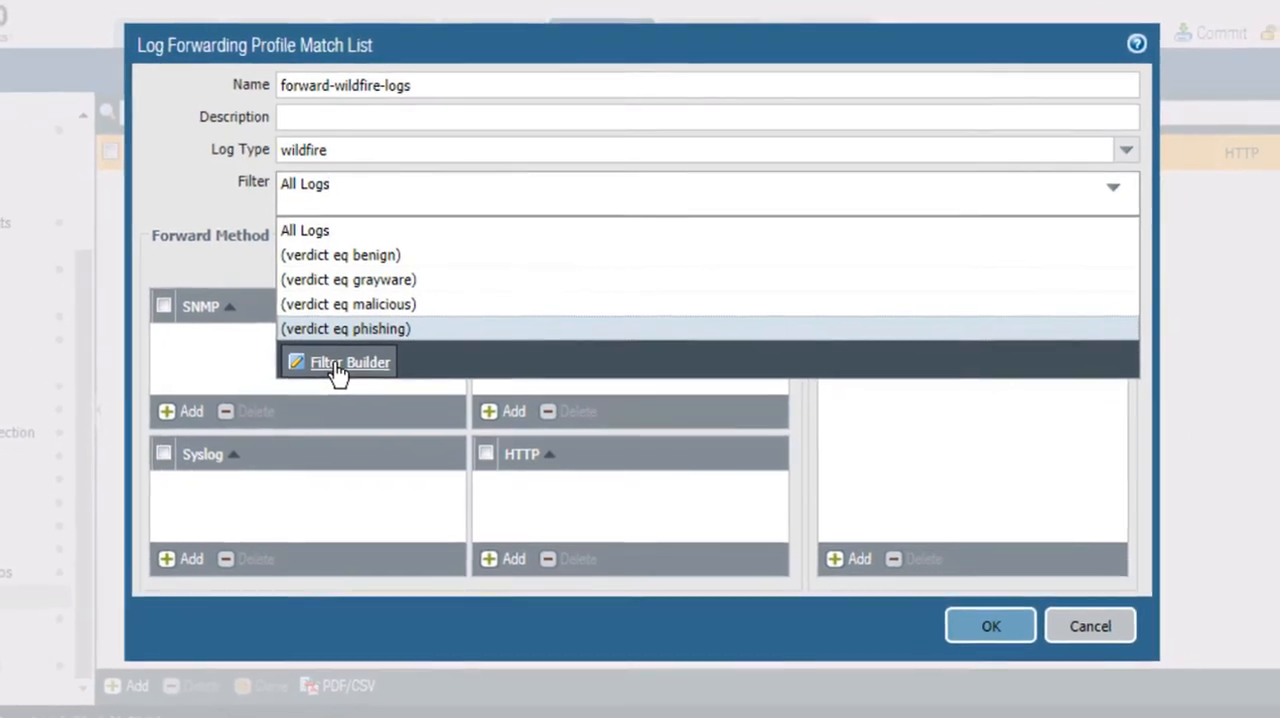
pyautogui.click(318, 388)
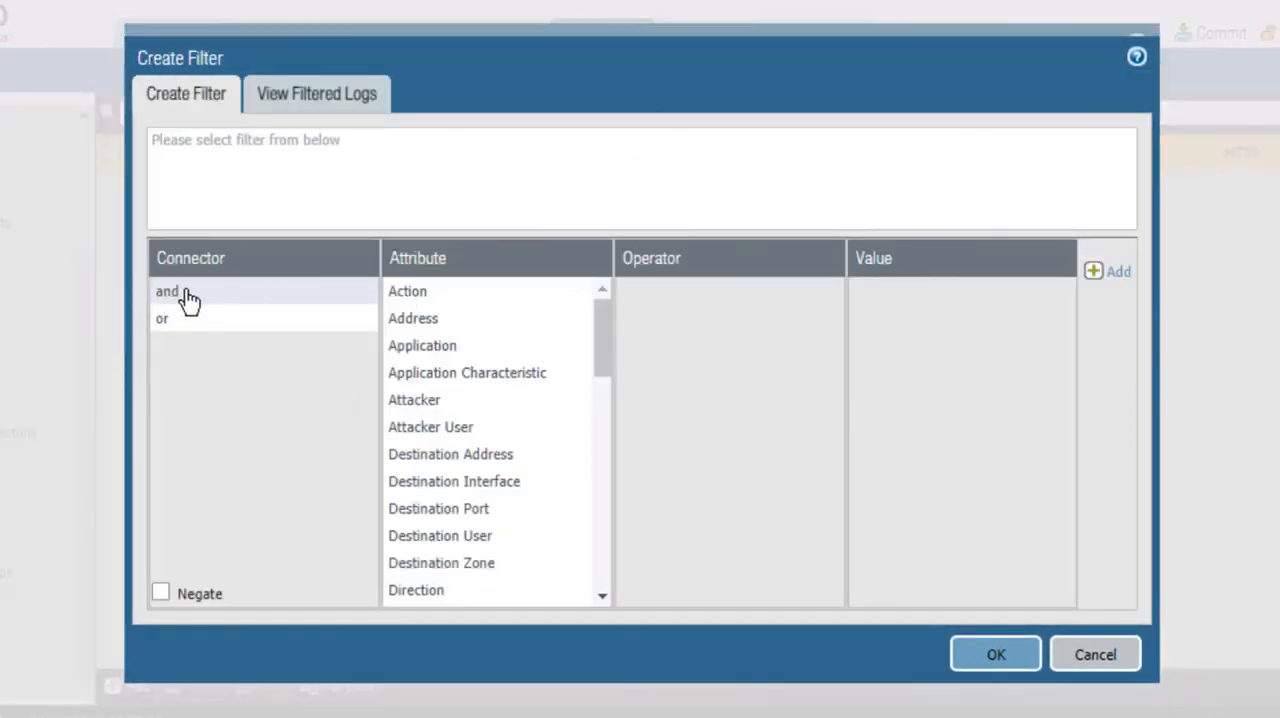
pyautogui.scroll(-10, 600, 590)
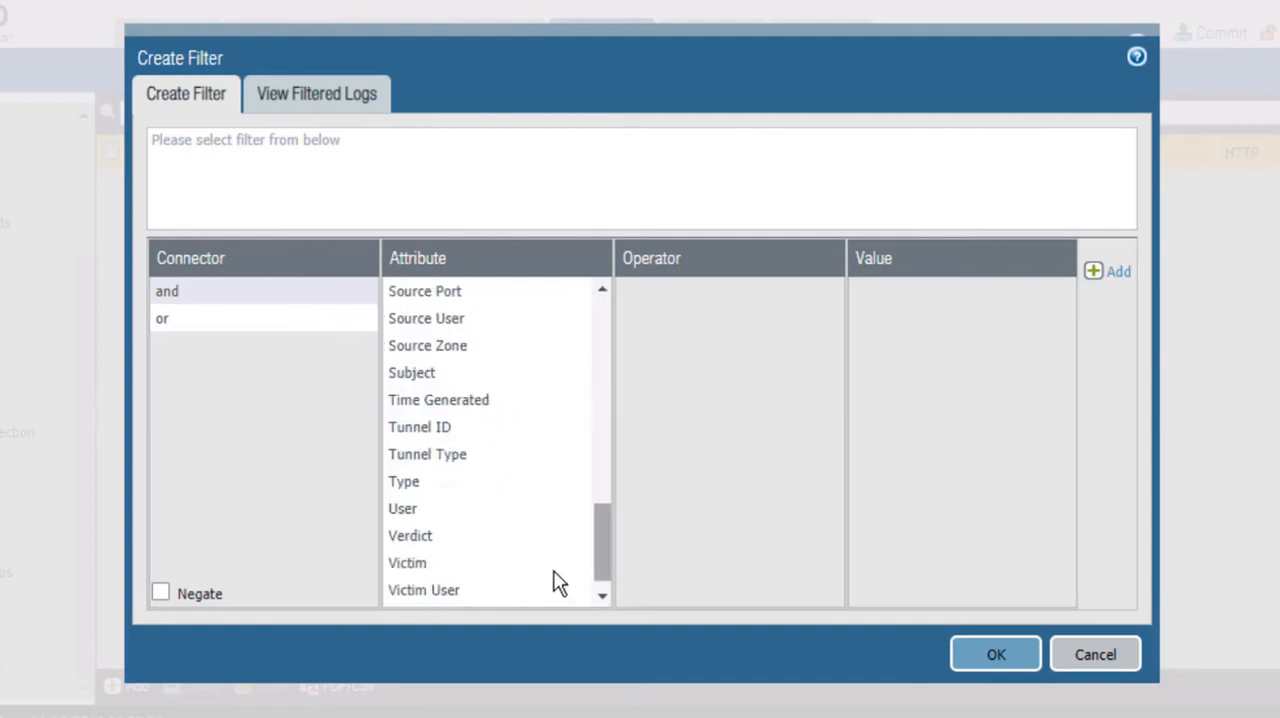
pyautogui.click(425, 568)
pyautogui.click(425, 541)
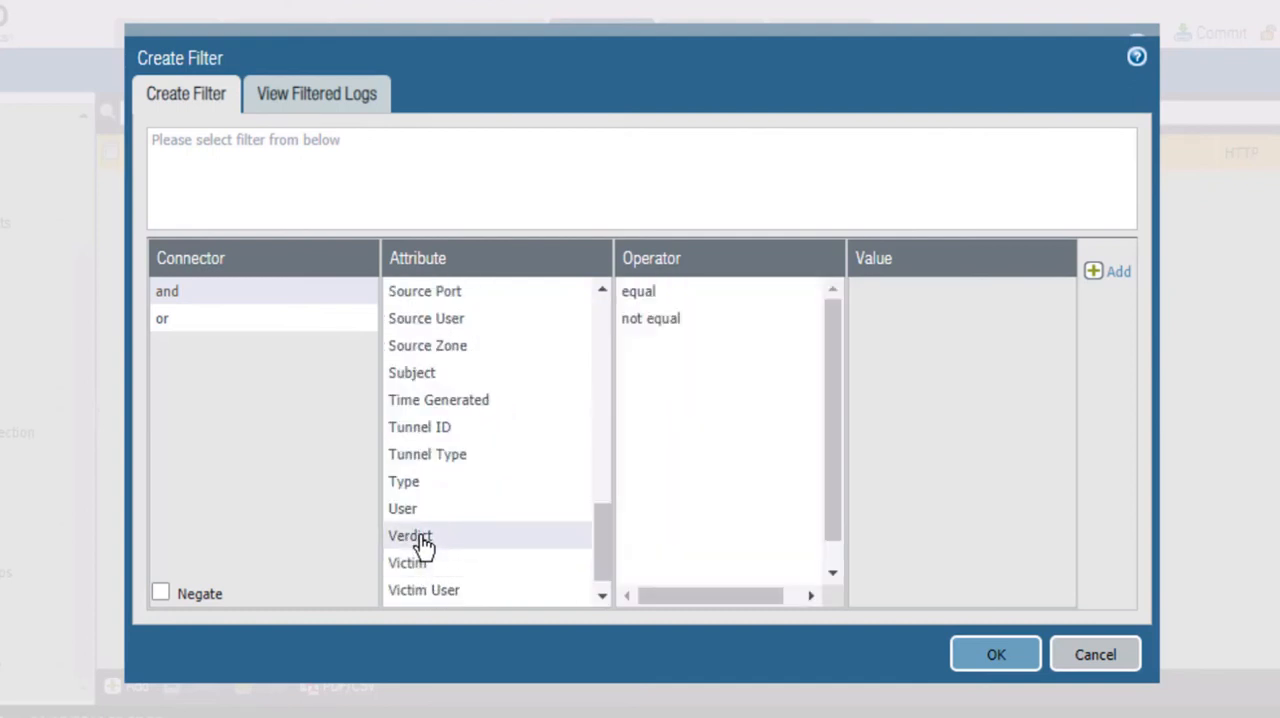
pyautogui.click(644, 295)
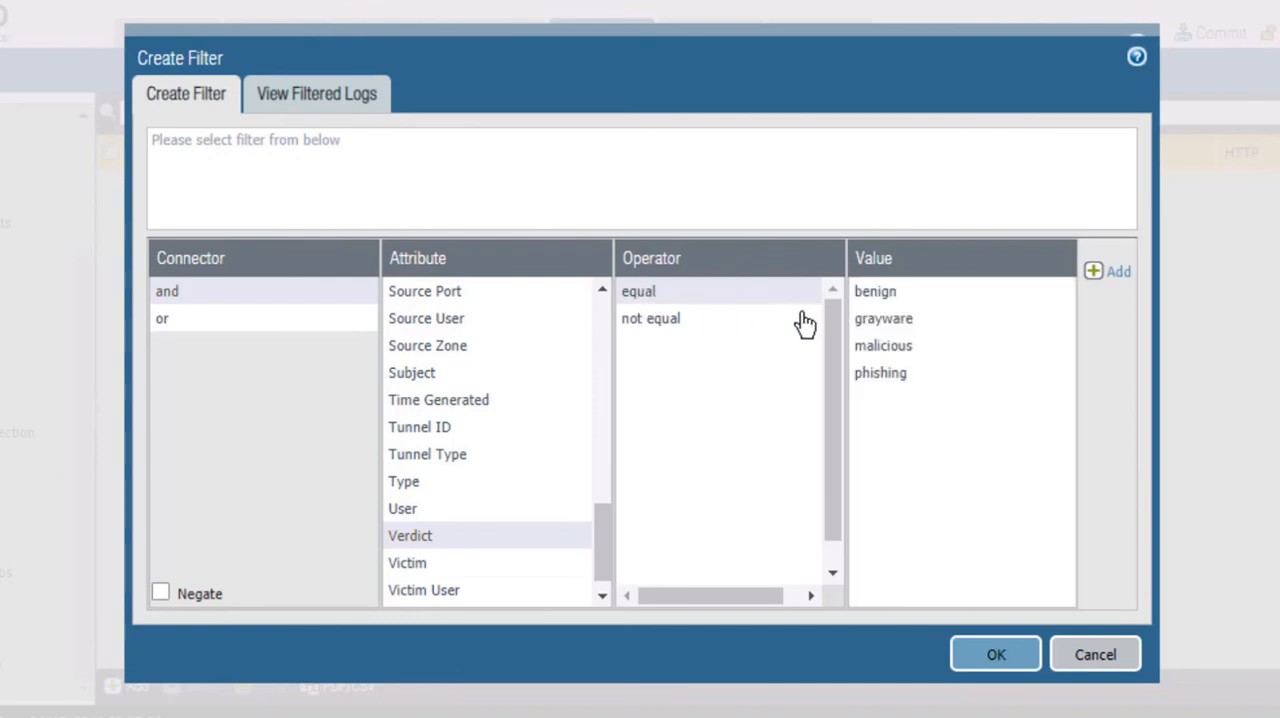
pyautogui.click(885, 350)
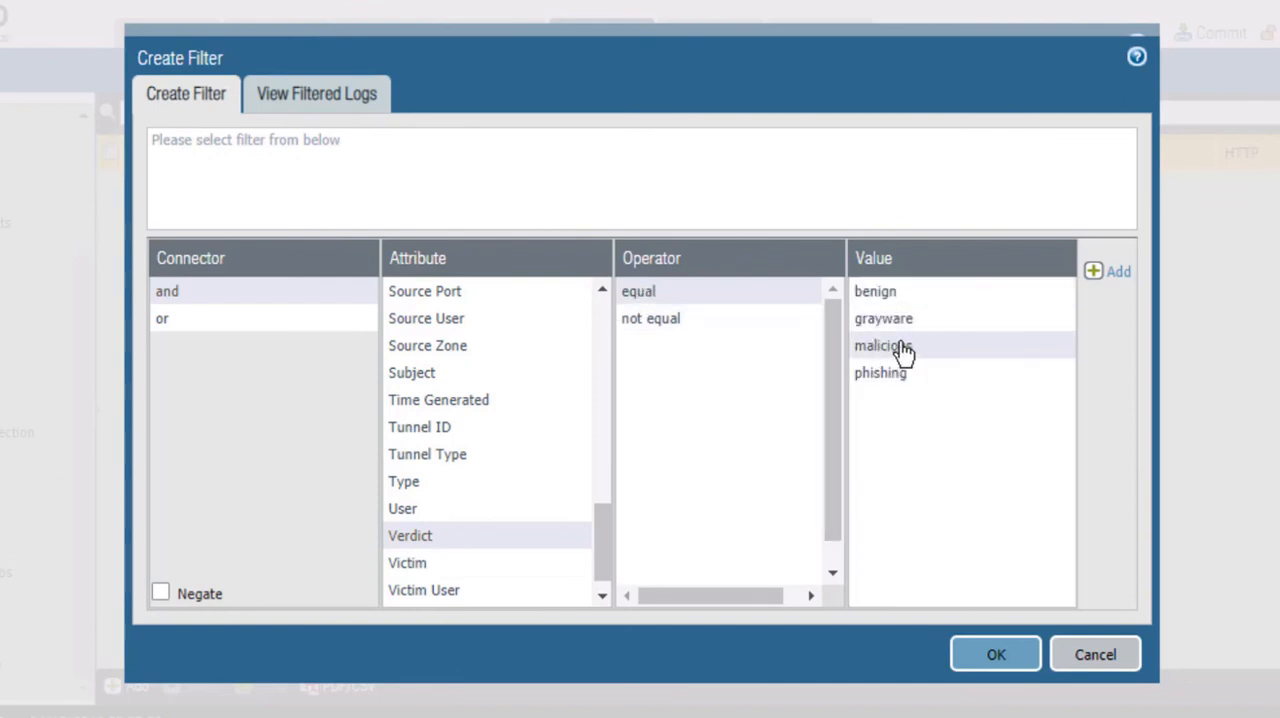
pyautogui.click(1116, 274)
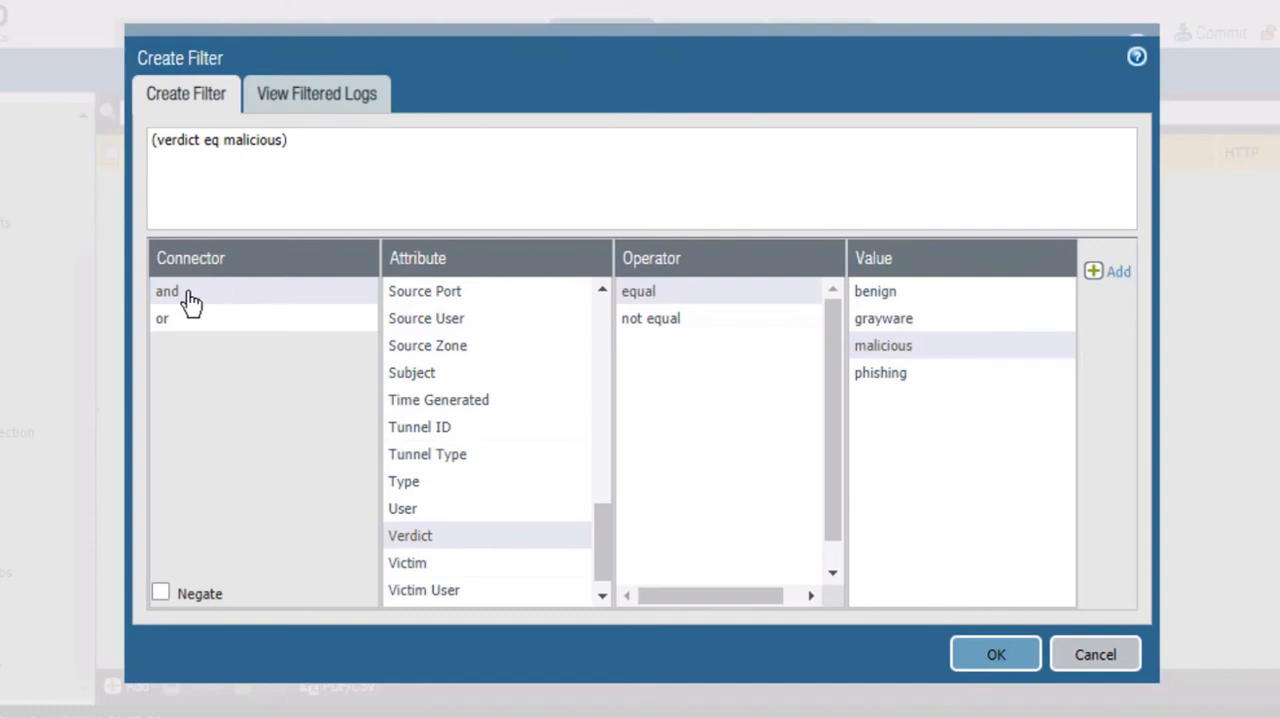
# Step: Extend the WildFire filter with a second condition, Verdict equal phishing, joined by the and connector, and save the filter
pyautogui.click(443, 543)
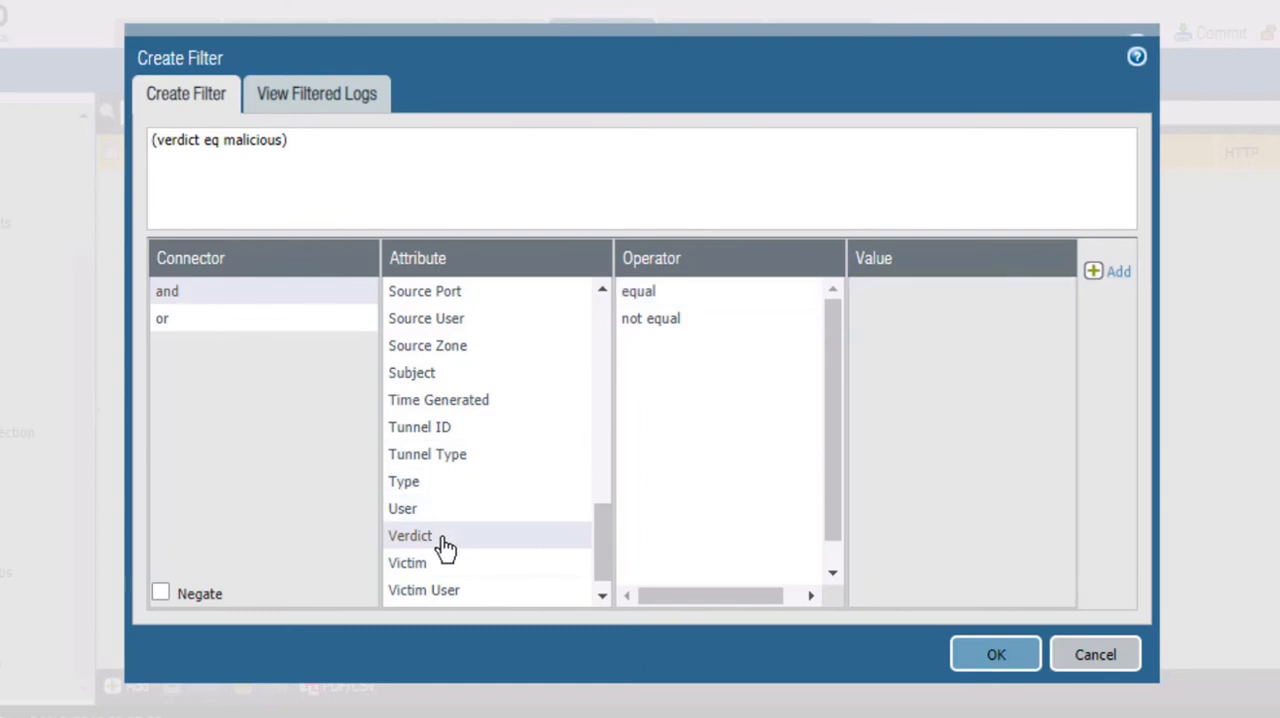
pyautogui.click(646, 299)
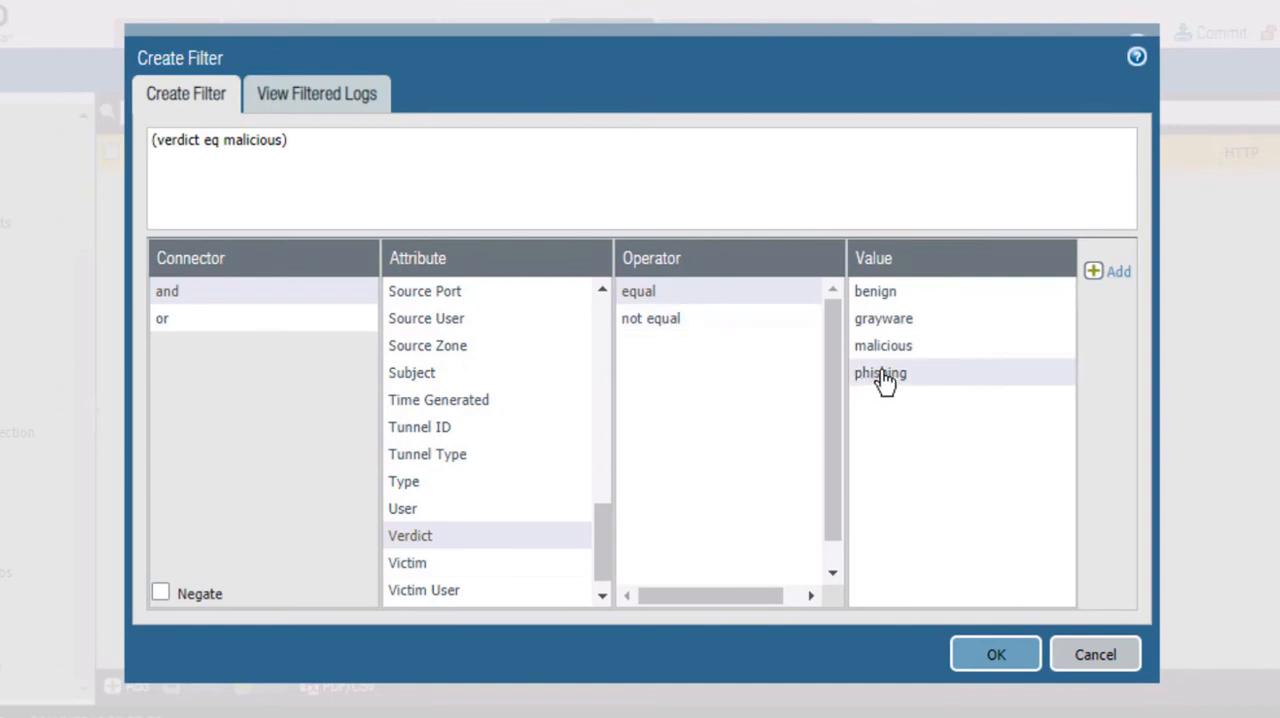
pyautogui.click(1118, 285)
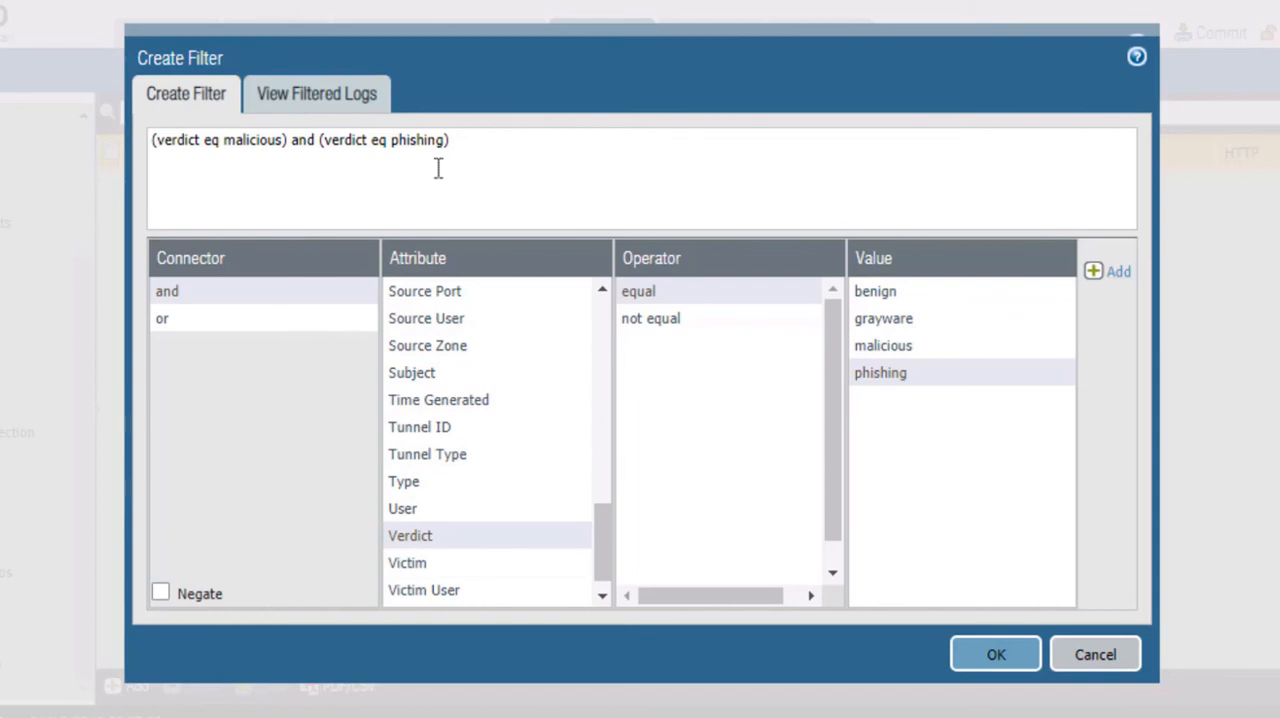
pyautogui.click(997, 656)
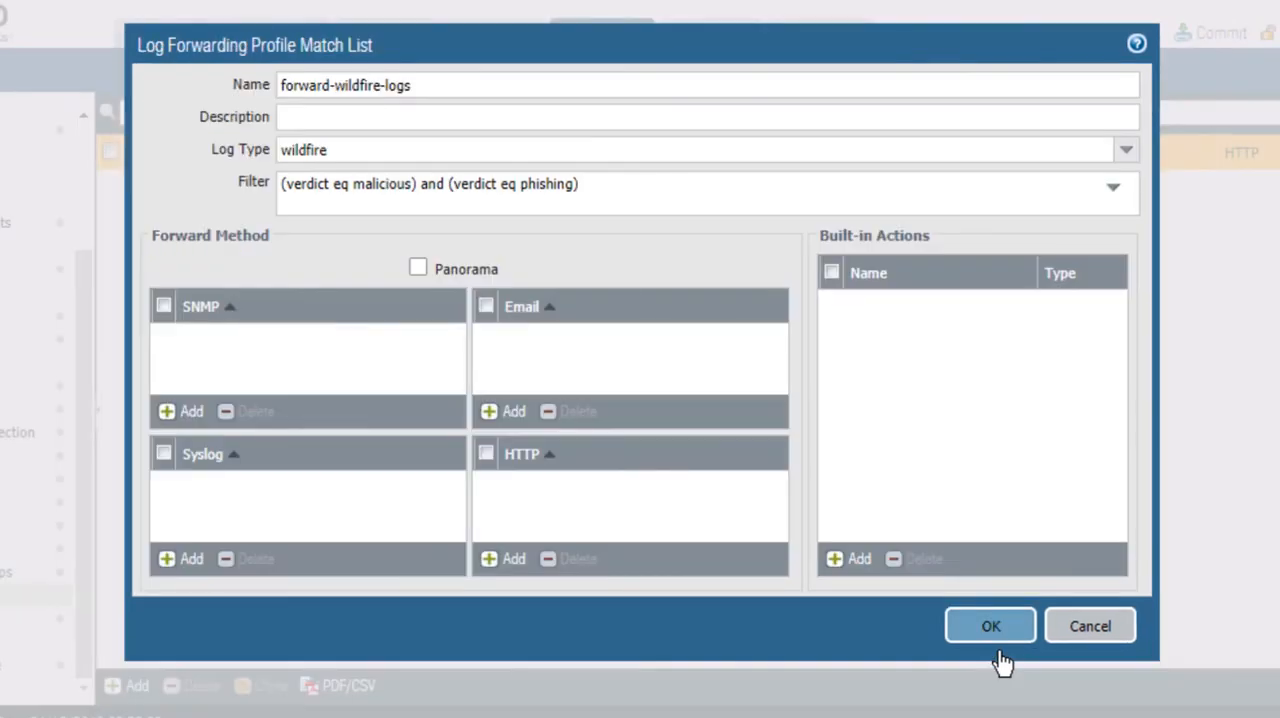
# Step: Assign syslog-profile as the syslog forward method of the forward-wildfire-logs entry, then save the entry and the log forwarding profile
pyautogui.click(191, 560)
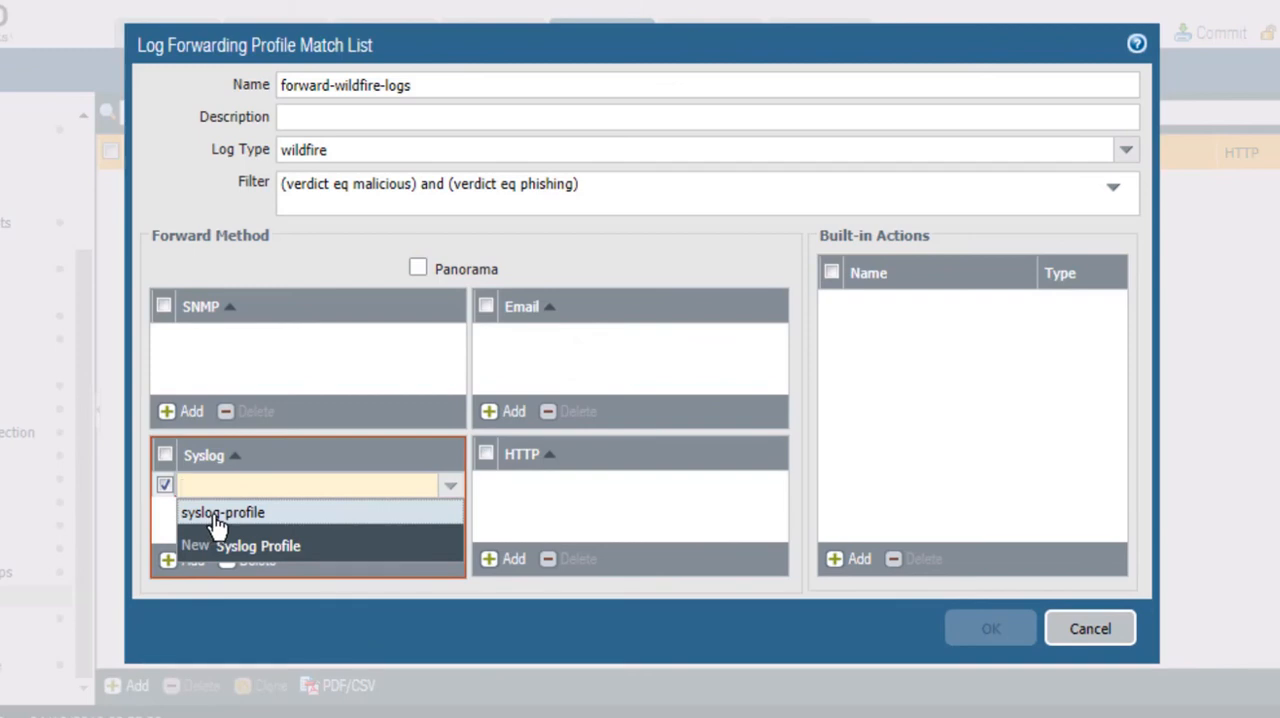
pyautogui.click(218, 514)
pyautogui.click(214, 527)
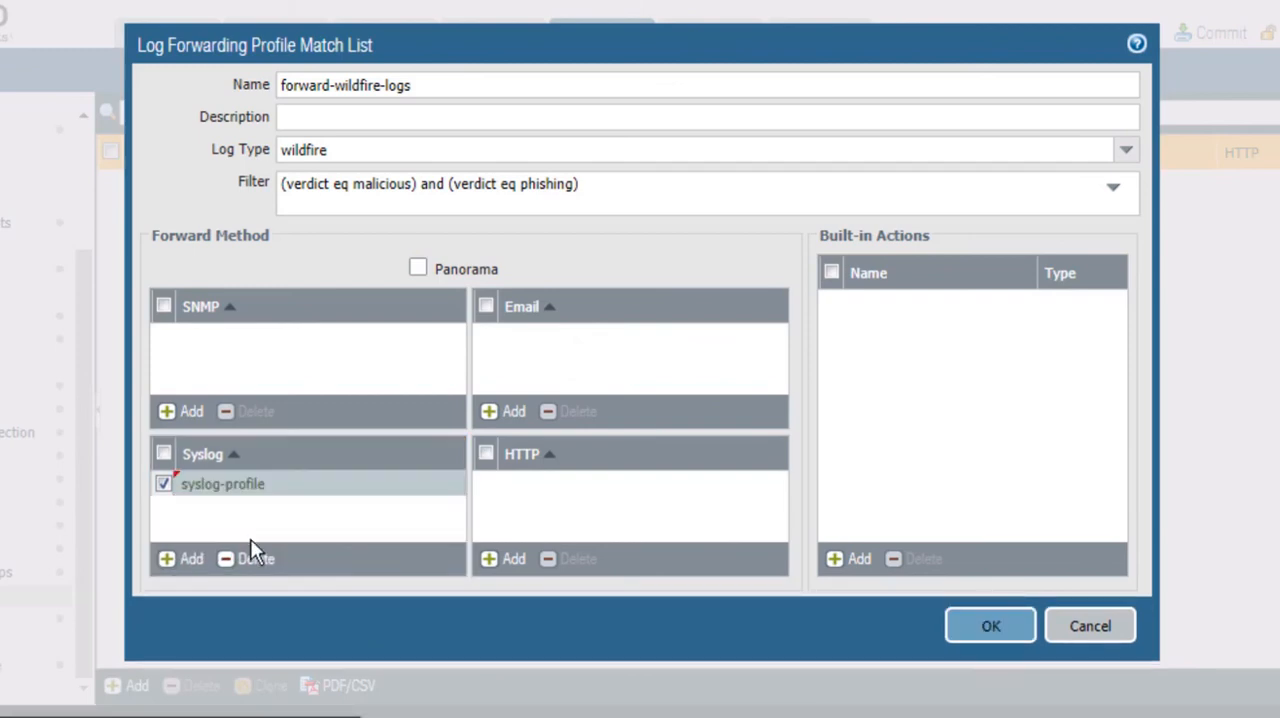
pyautogui.click(990, 630)
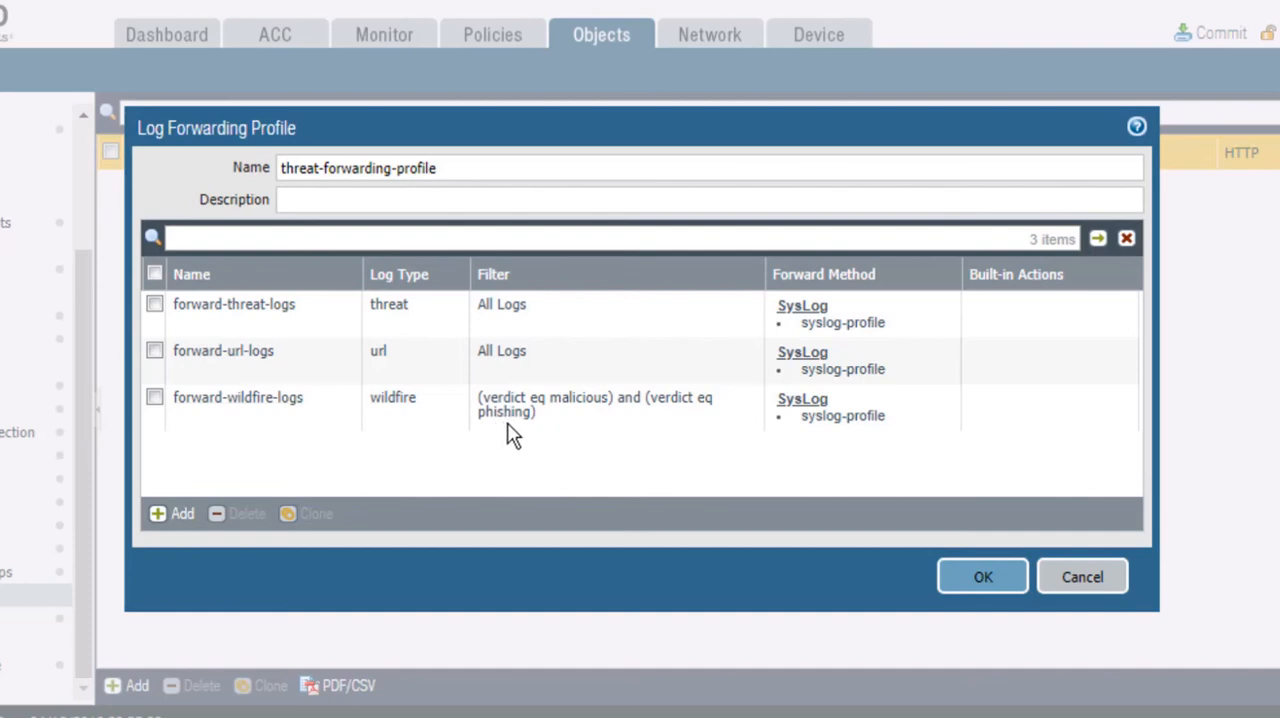
pyautogui.click(983, 577)
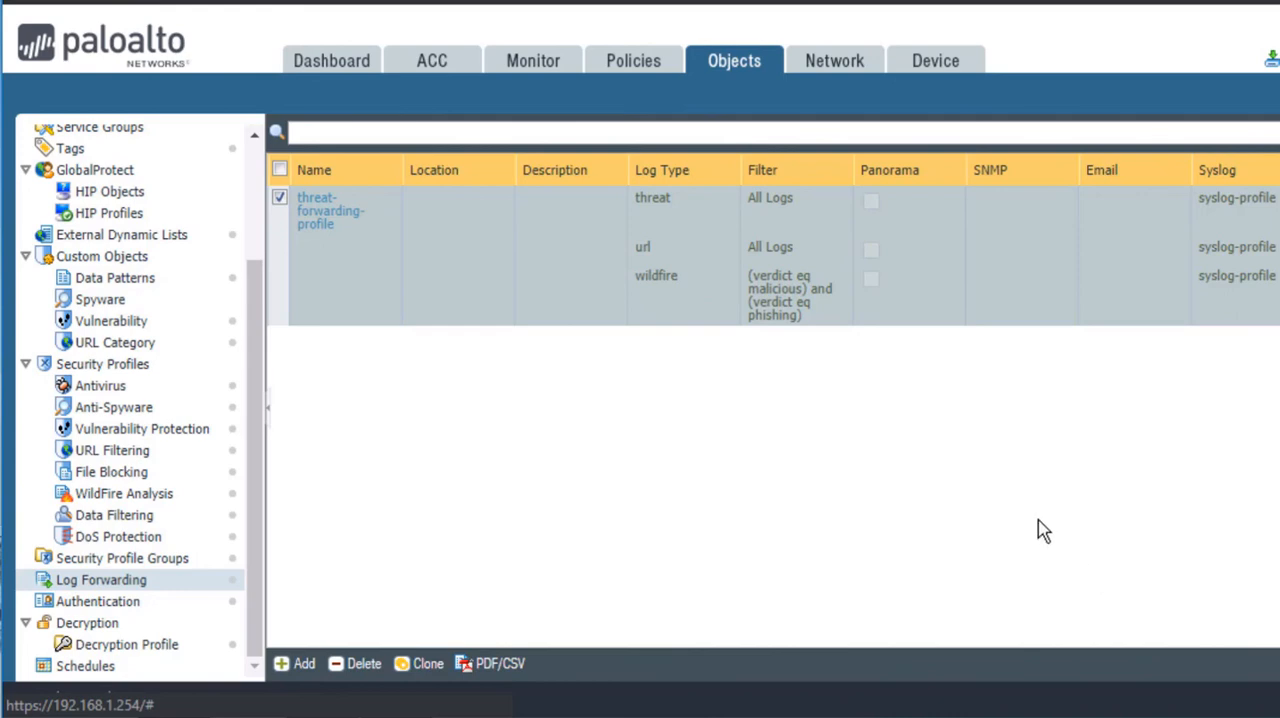
# Step: Set log forwarding of the allow-google security policy rule to threat-forwarding-profile and save the rule
pyautogui.click(628, 66)
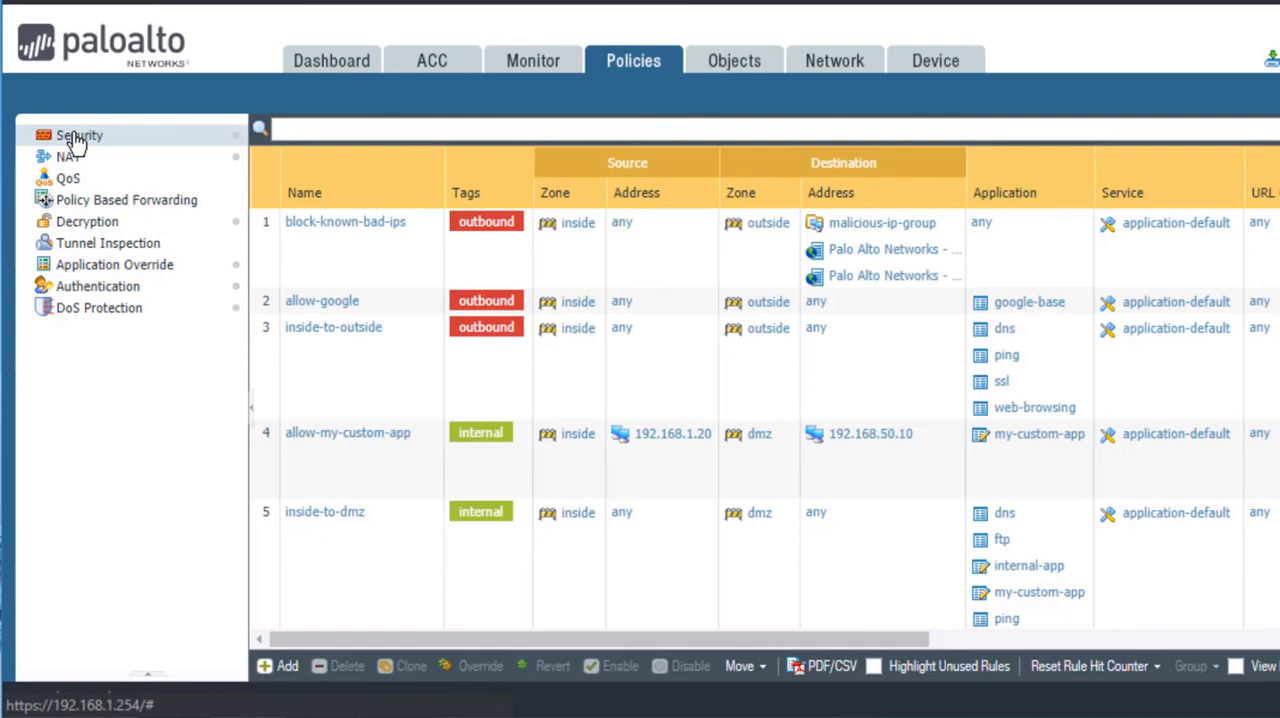
pyautogui.click(77, 140)
pyautogui.click(331, 303)
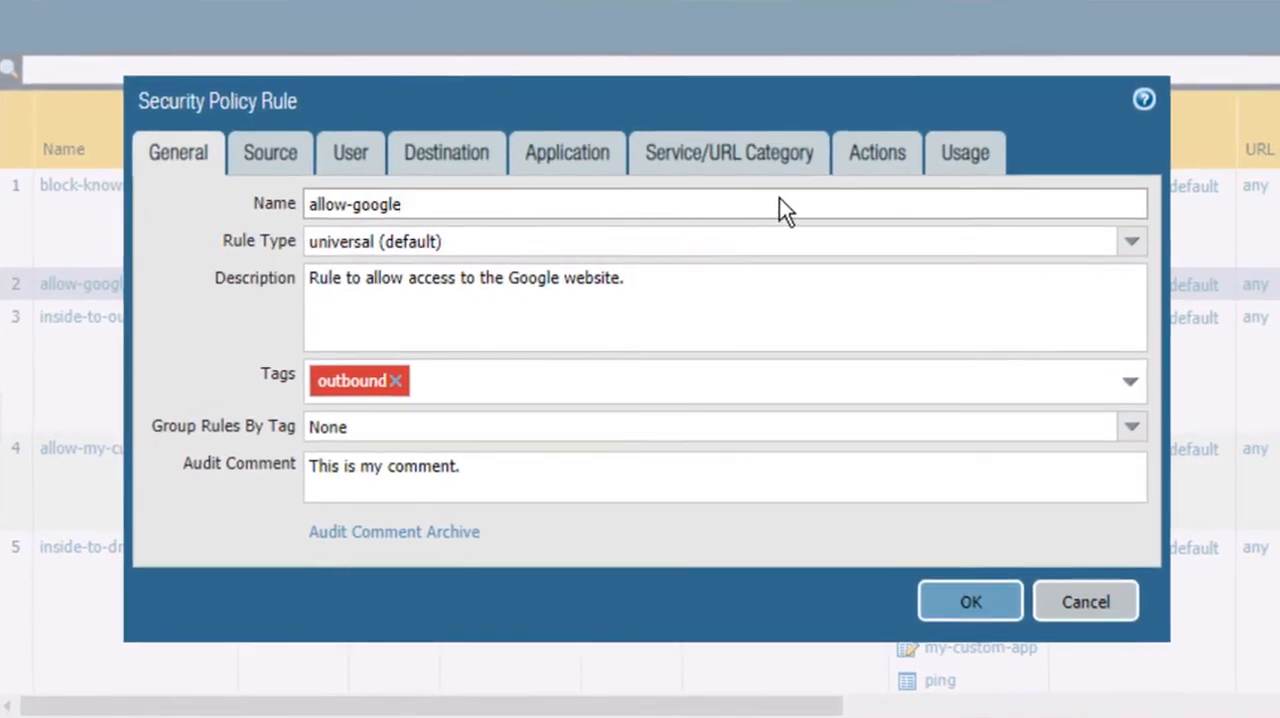
pyautogui.click(885, 166)
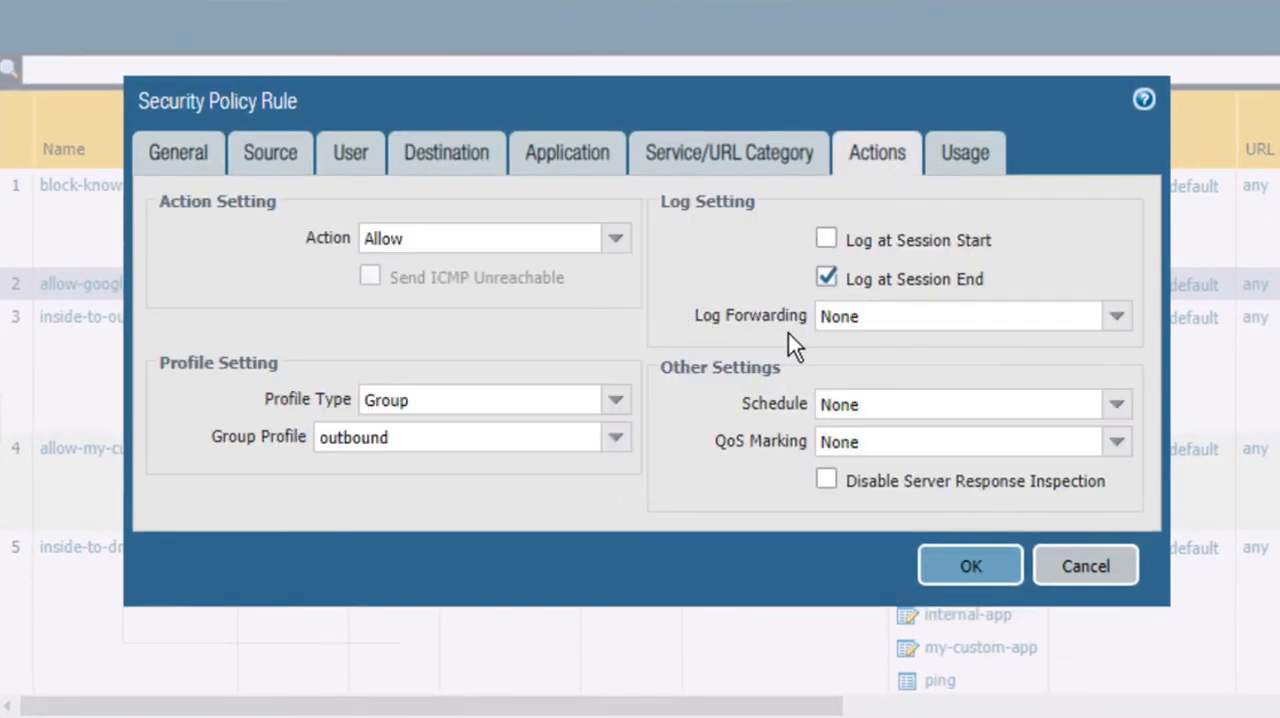
pyautogui.click(1117, 318)
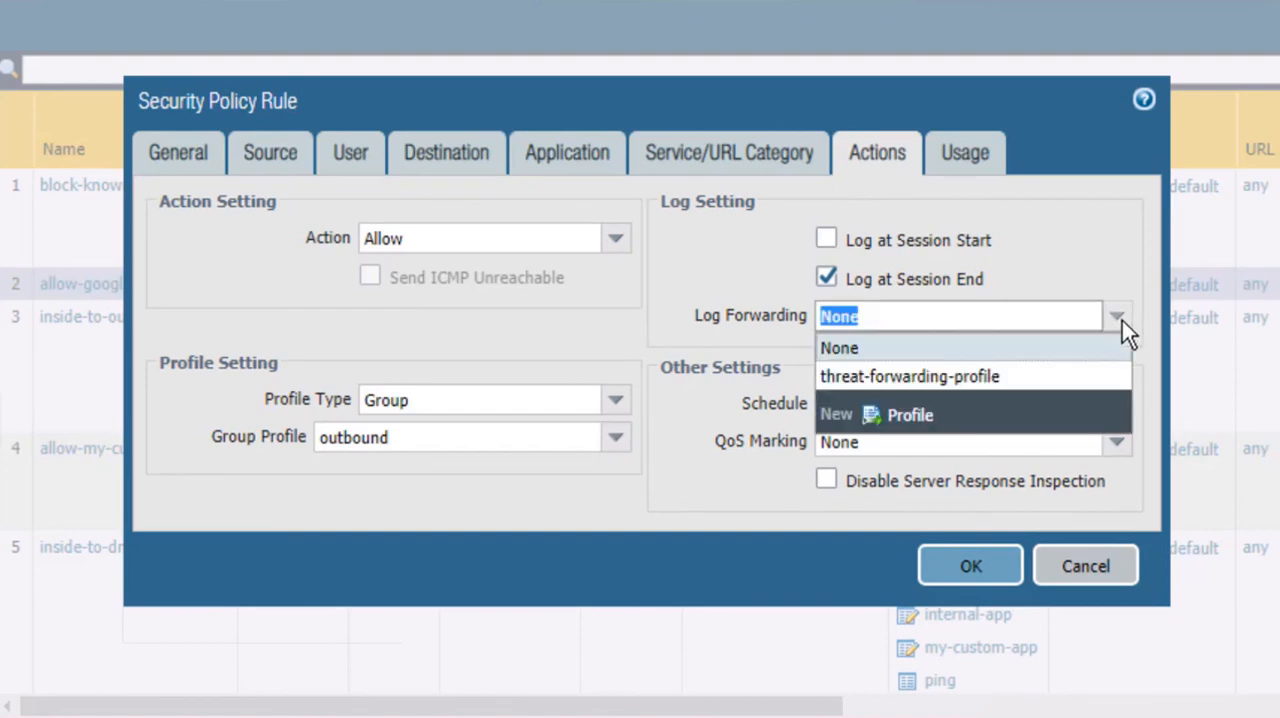
pyautogui.click(943, 380)
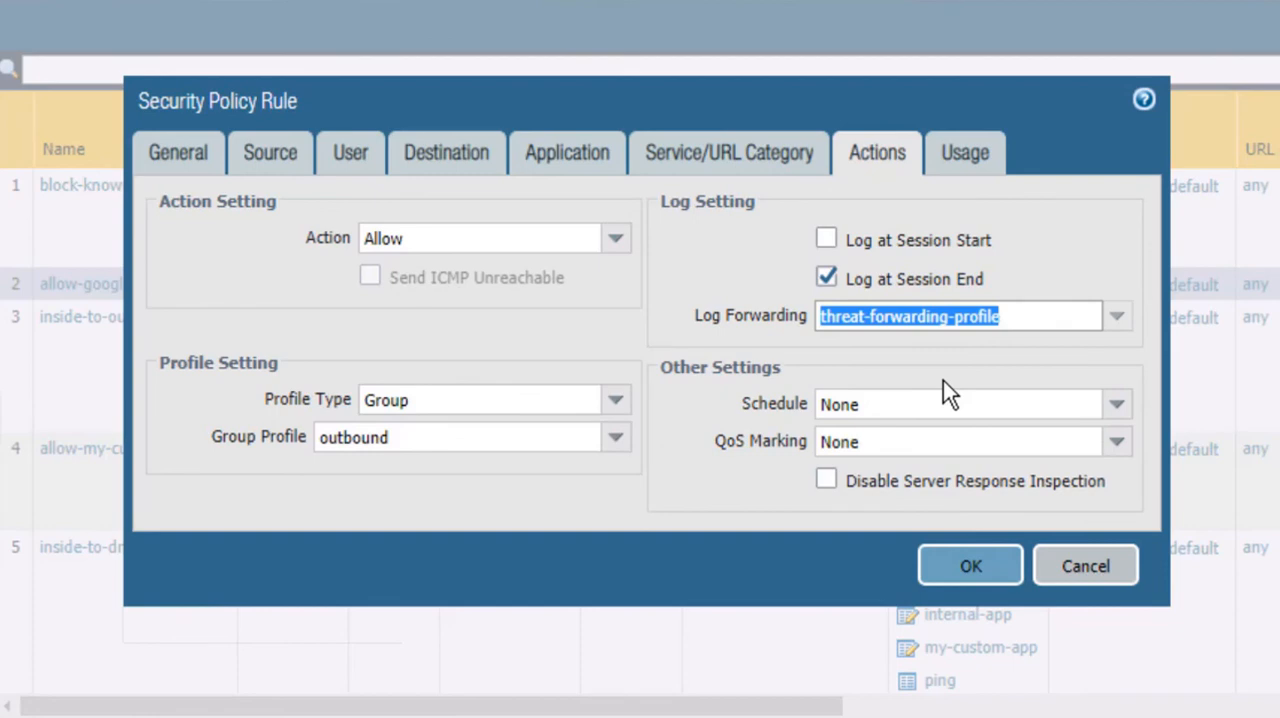
pyautogui.click(970, 566)
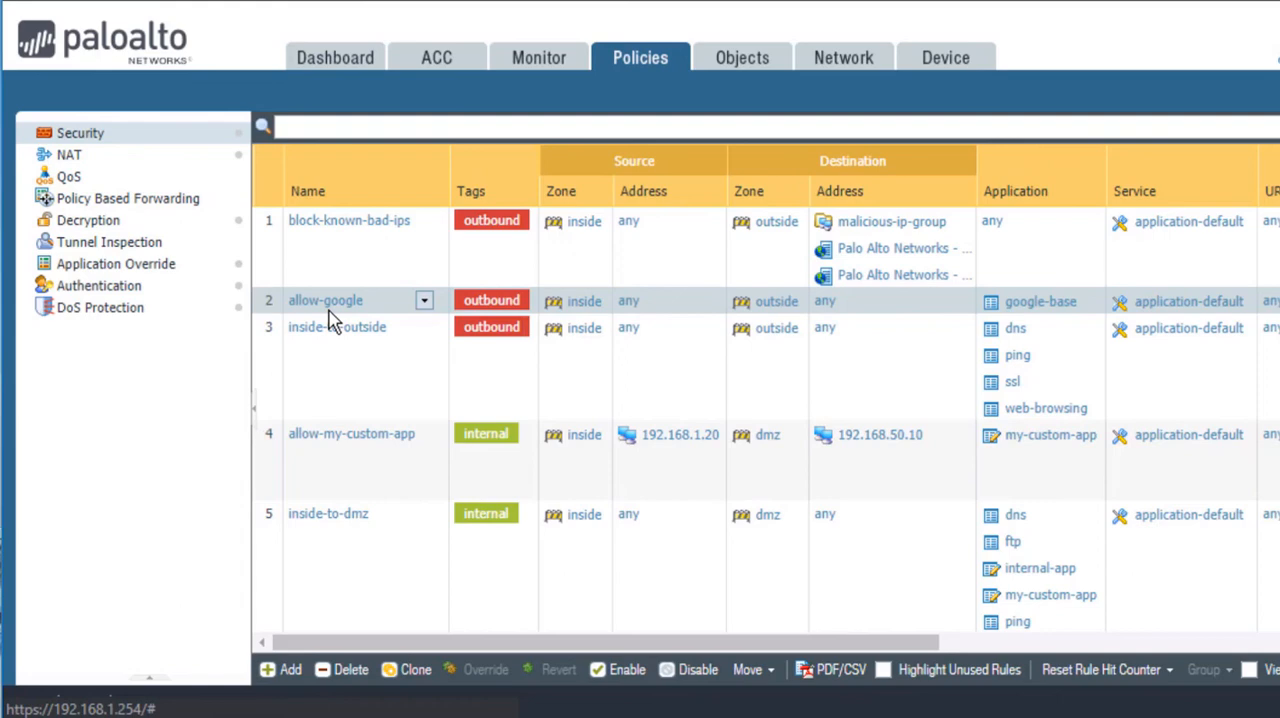
# Step: Set the log setting of the inside network zone to threat-forwarding-profile and save the zone
pyautogui.click(836, 60)
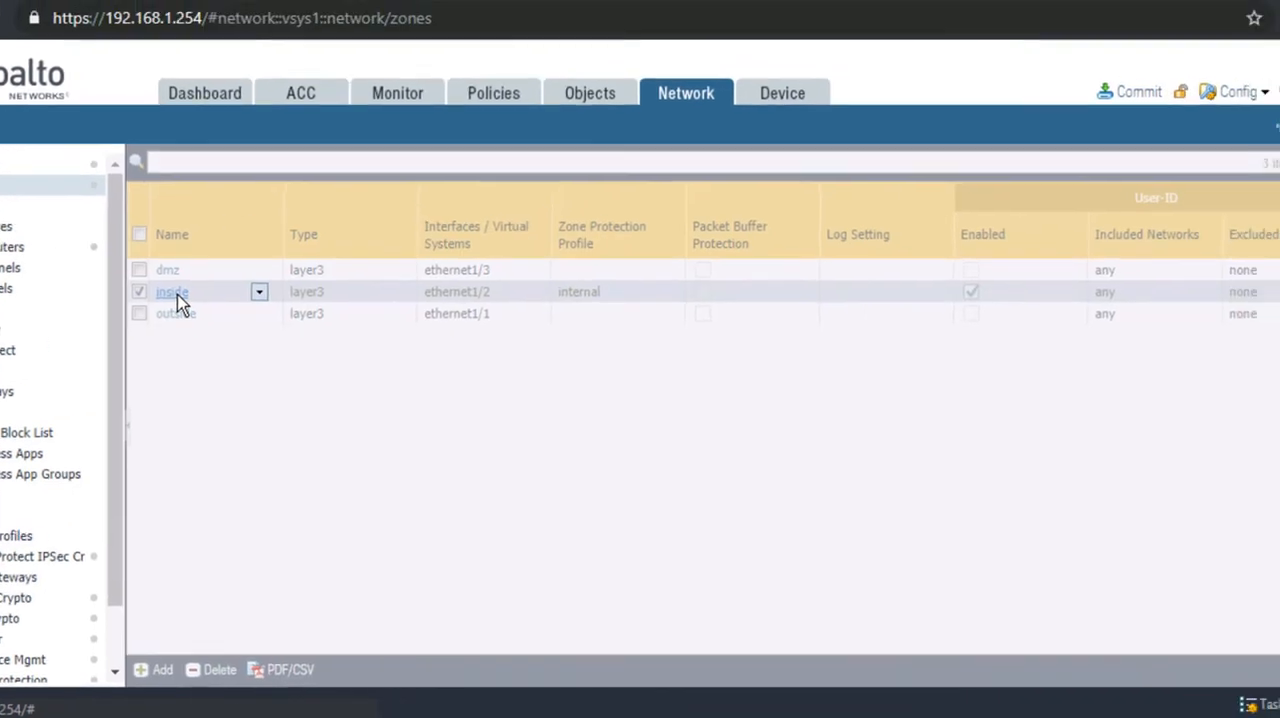
pyautogui.click(302, 270)
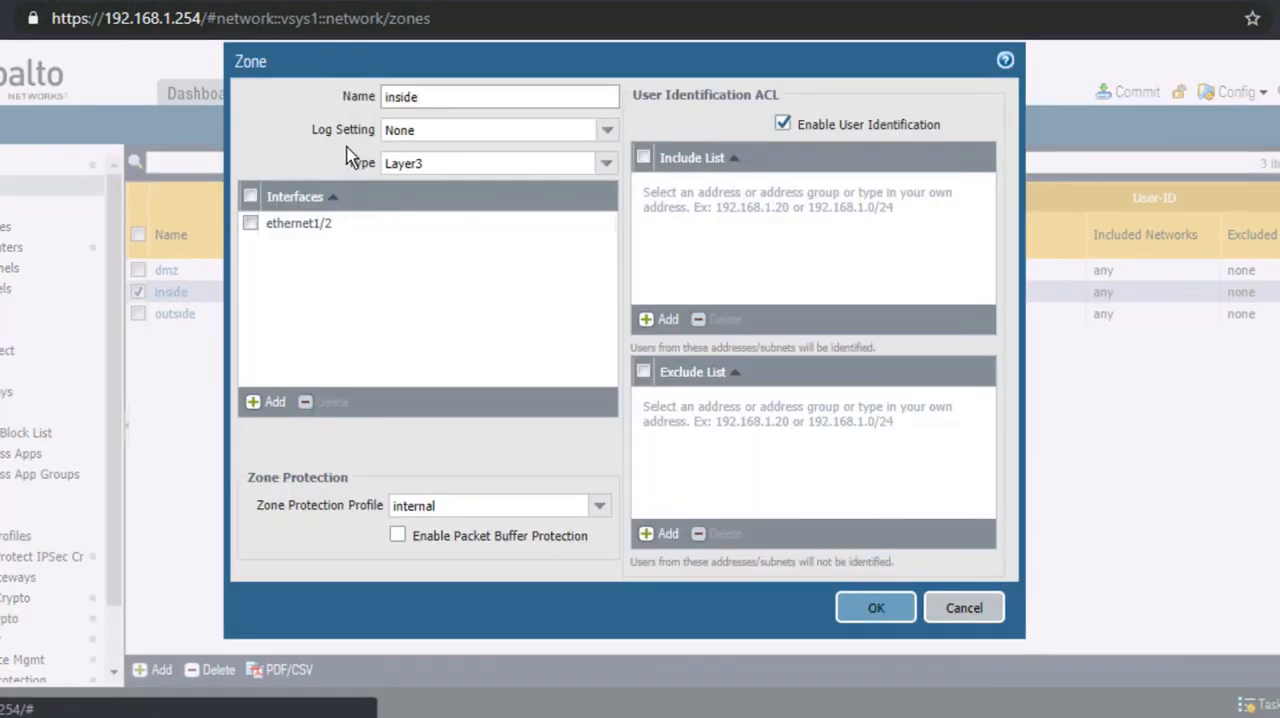
pyautogui.click(609, 133)
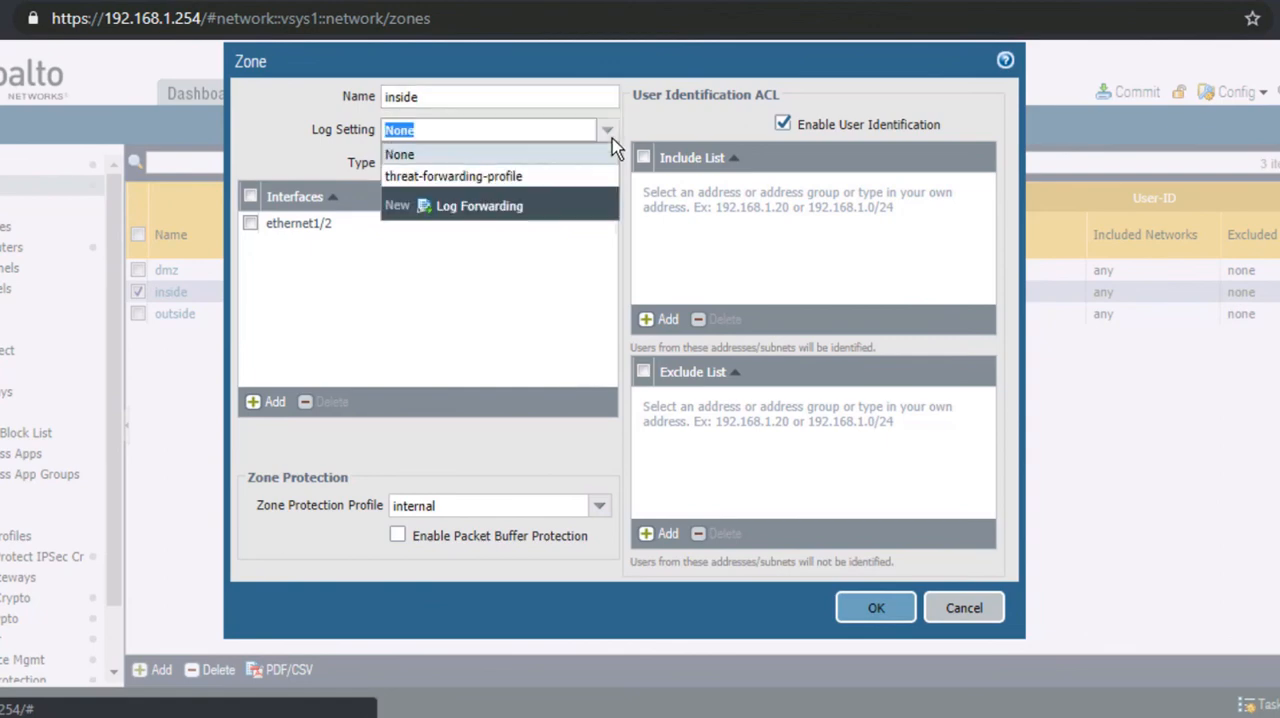
pyautogui.click(508, 177)
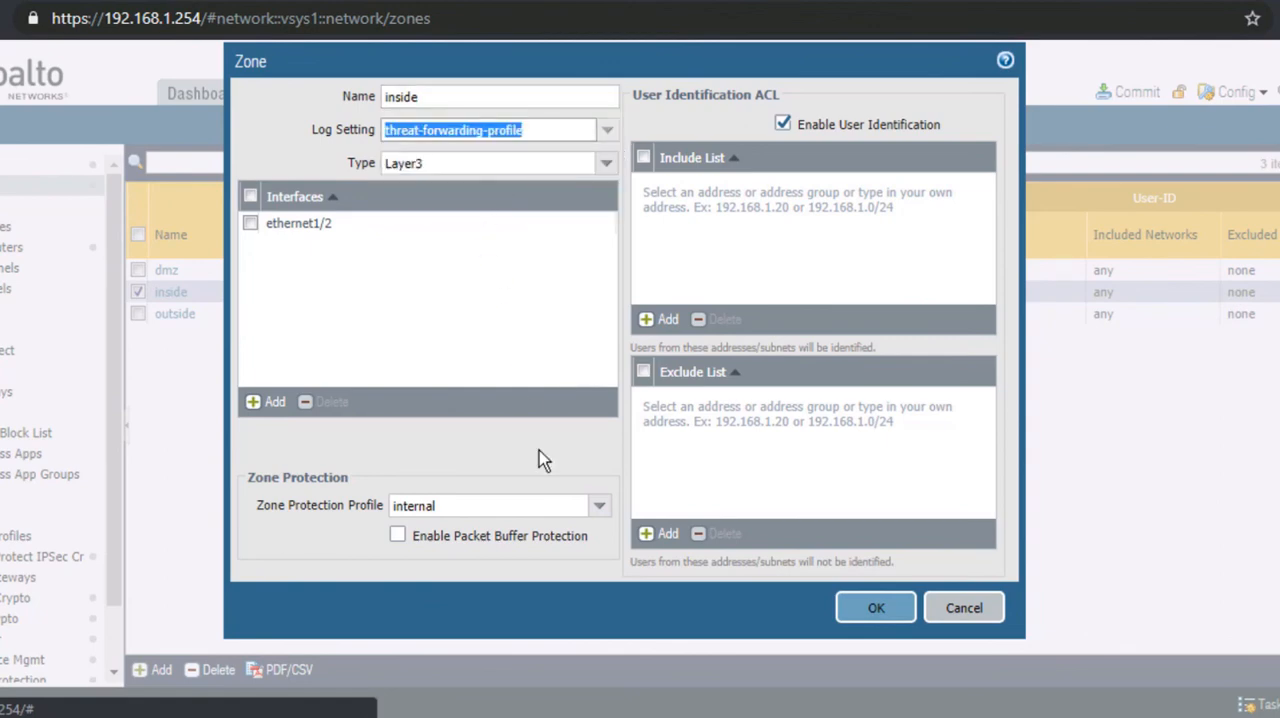
pyautogui.click(527, 603)
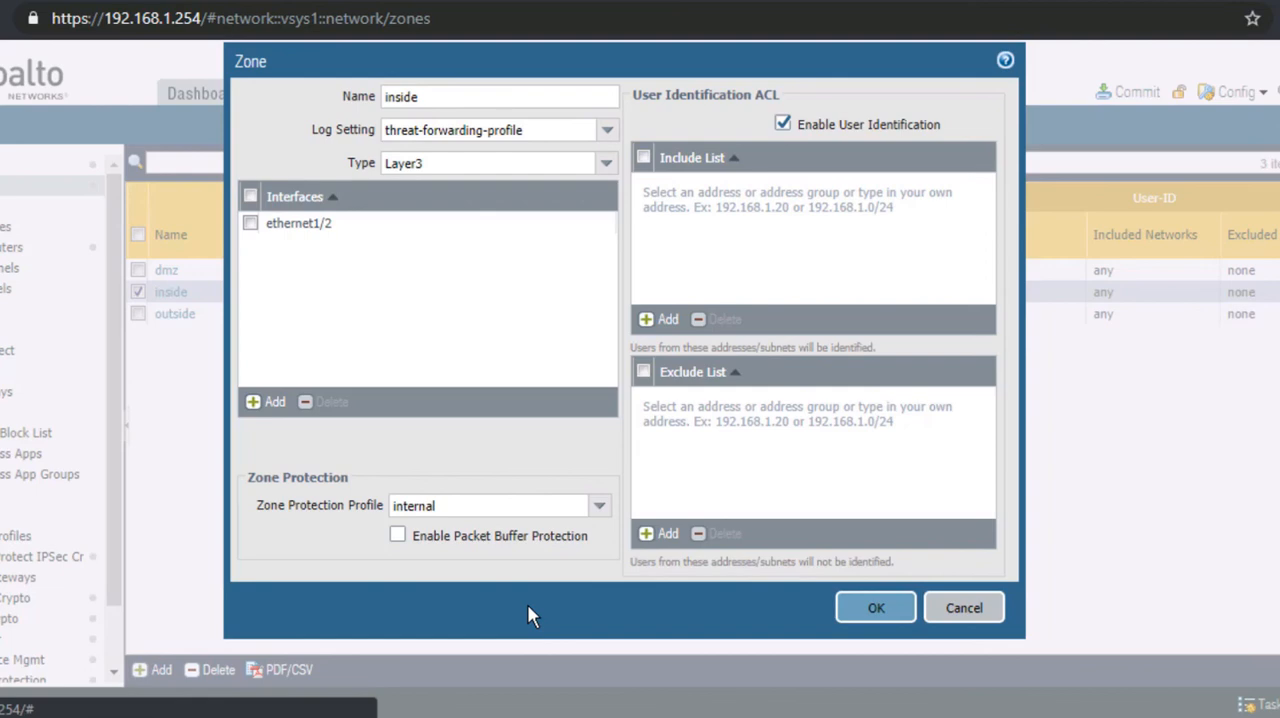
pyautogui.click(876, 608)
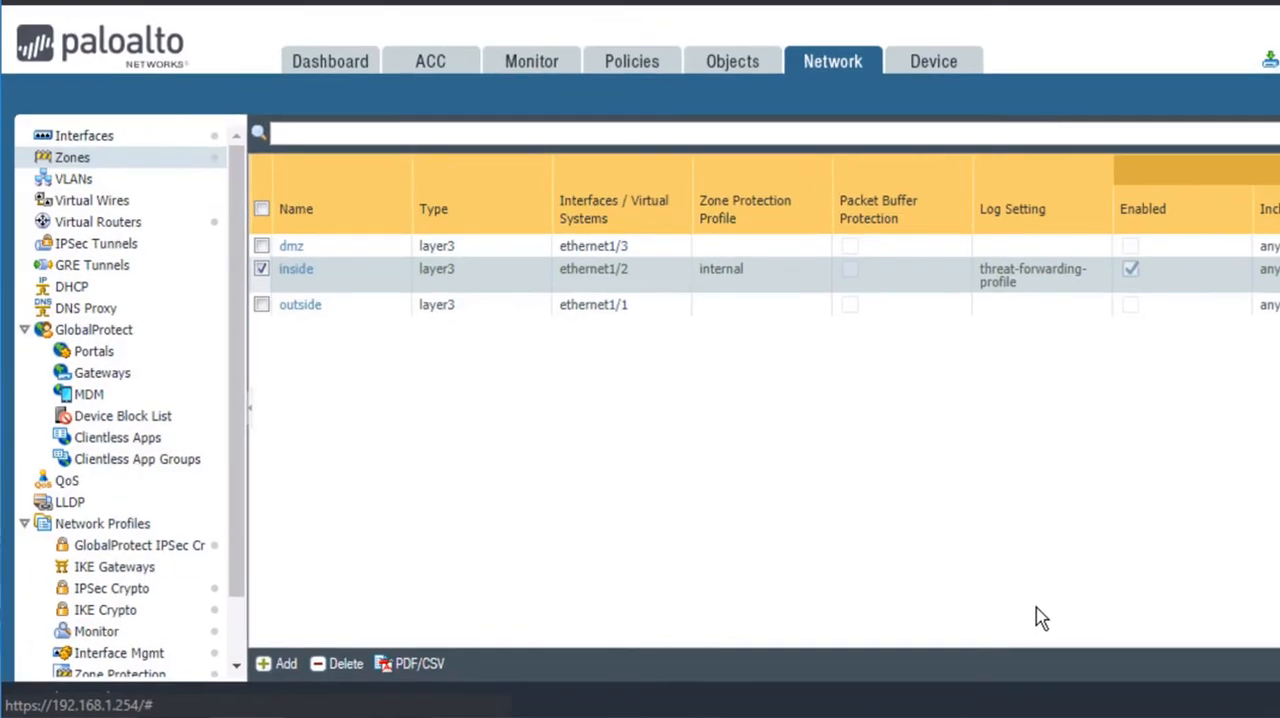